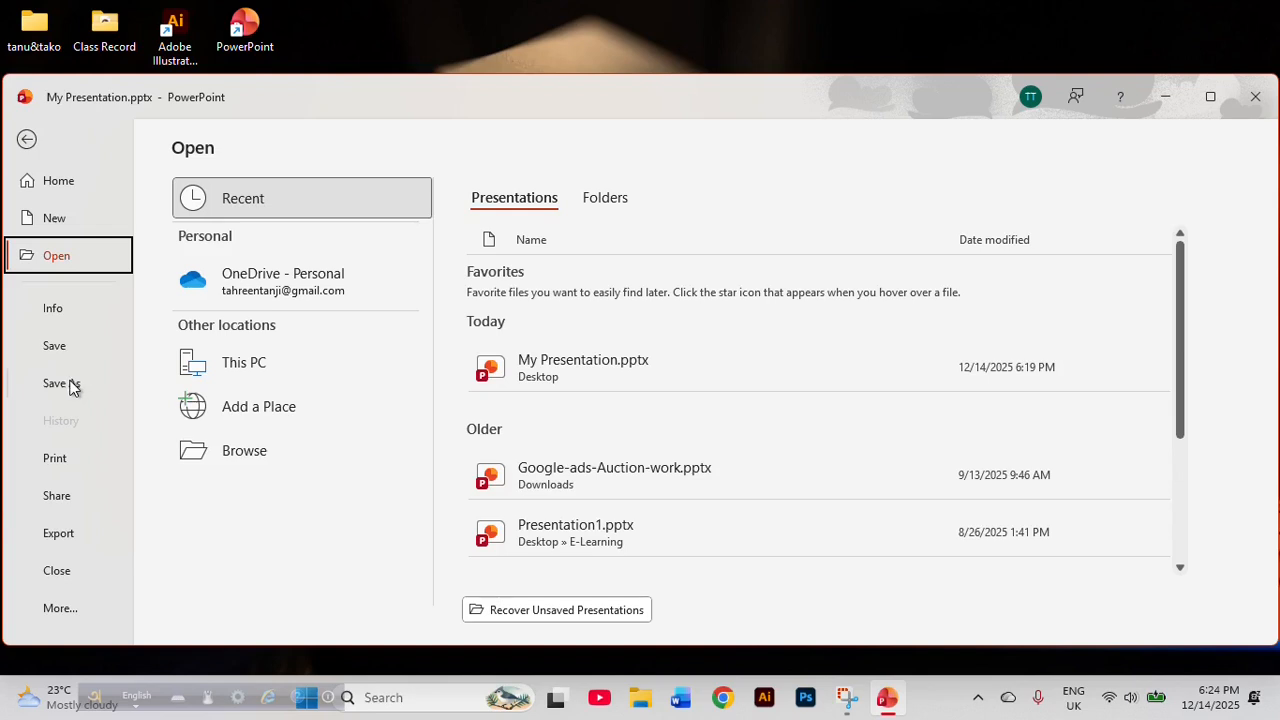
Save a copy of the presentation as My Presentation.pptx on the New Volume (D:) drive.
click(73, 387)
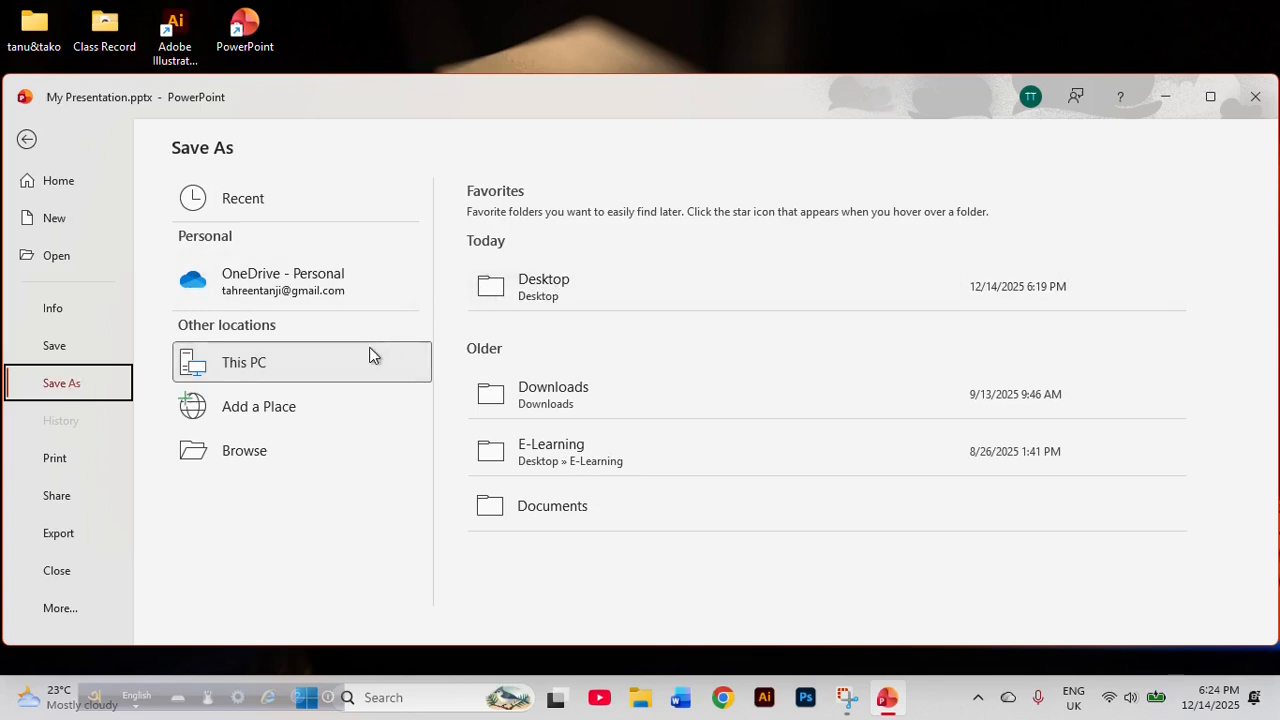
click(576, 303)
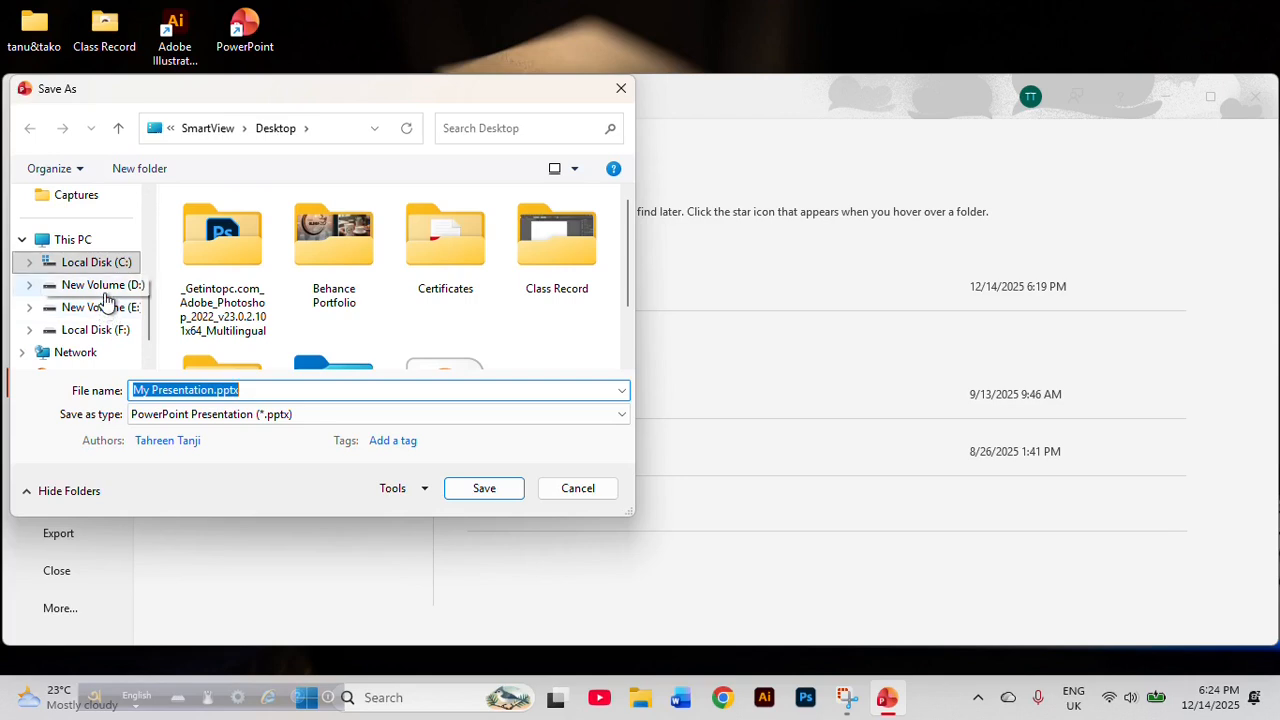
click(100, 286)
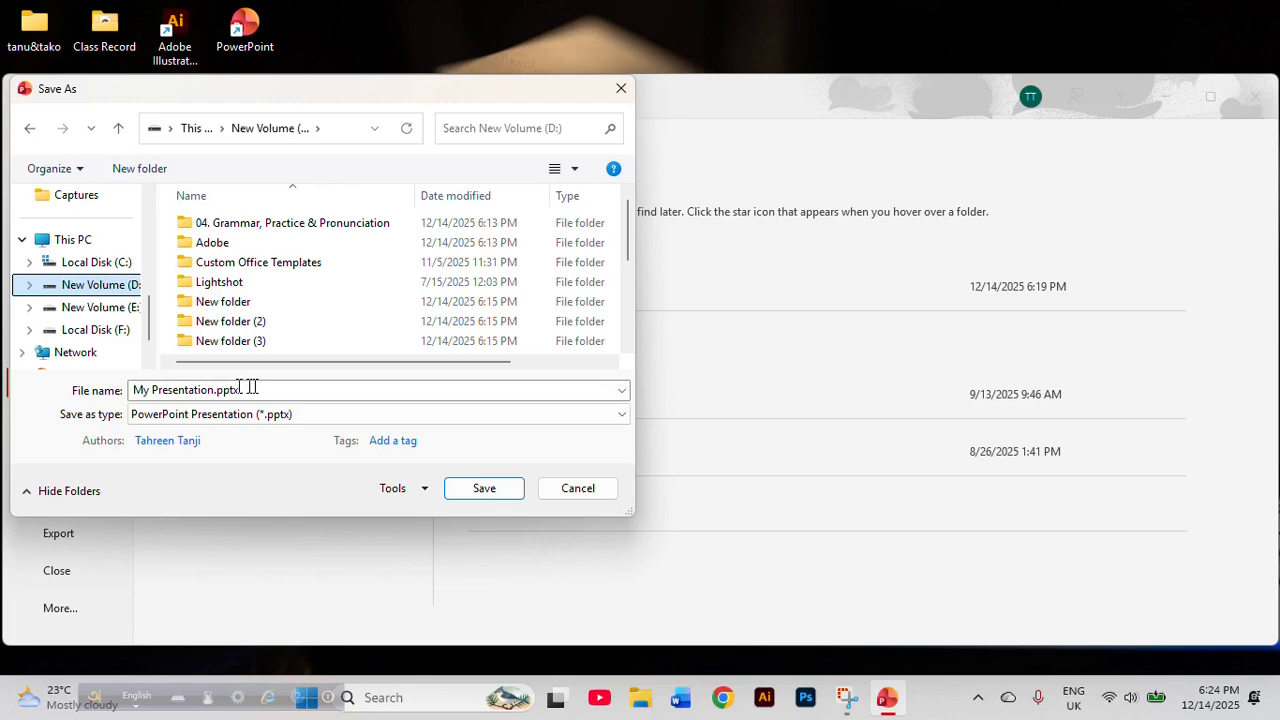
click(240, 388)
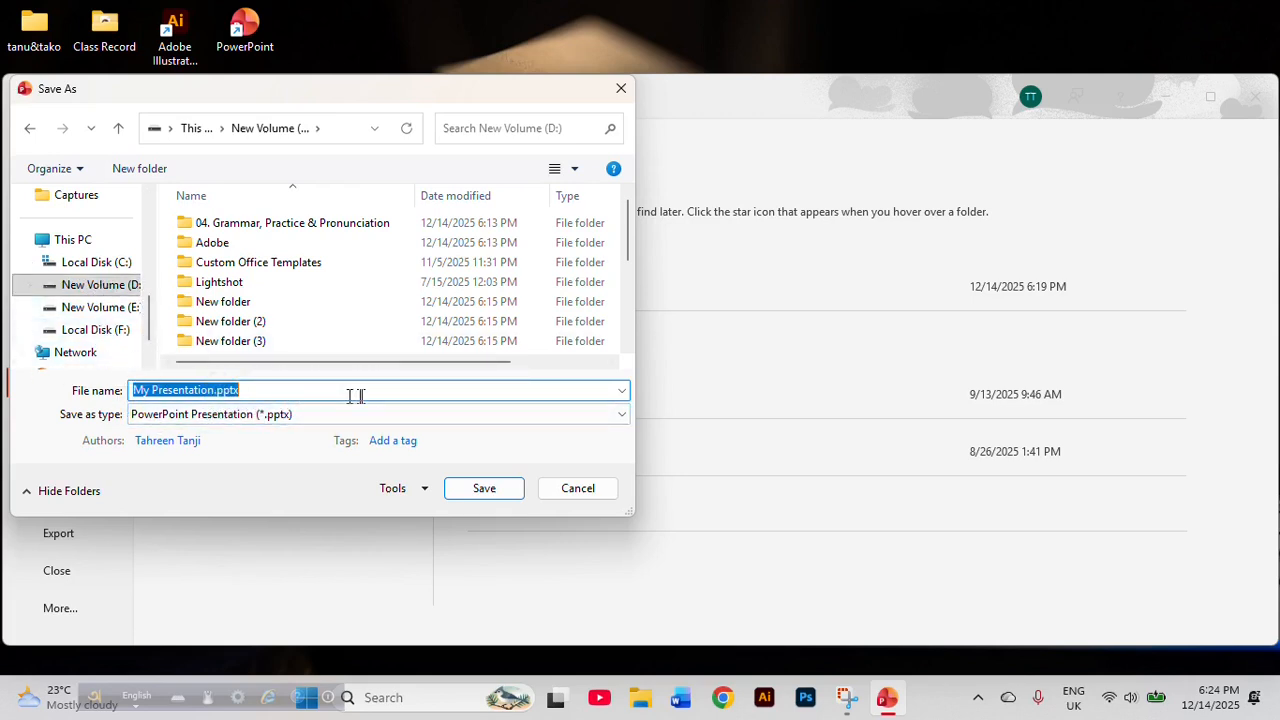
click(484, 494)
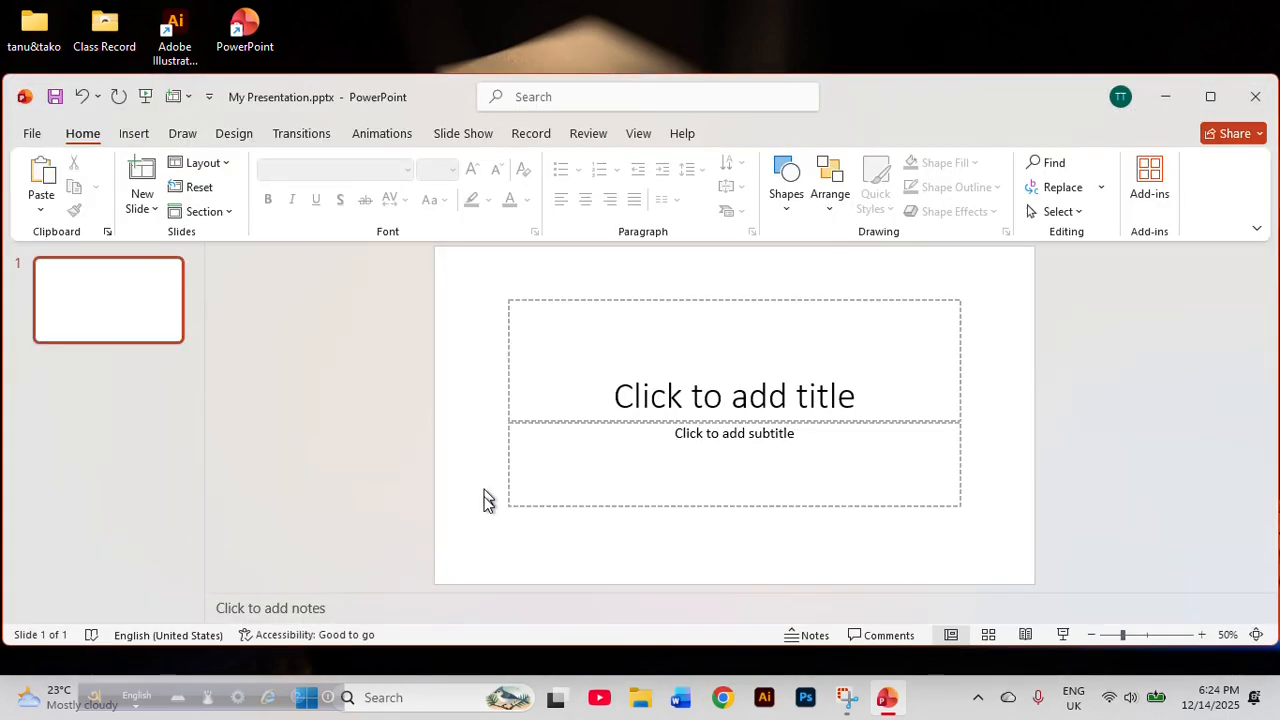
Switch to File Explorer, look through the D:, E: and C: drives and the Desktop folder for the saved presentation, and close the window.
click(646, 702)
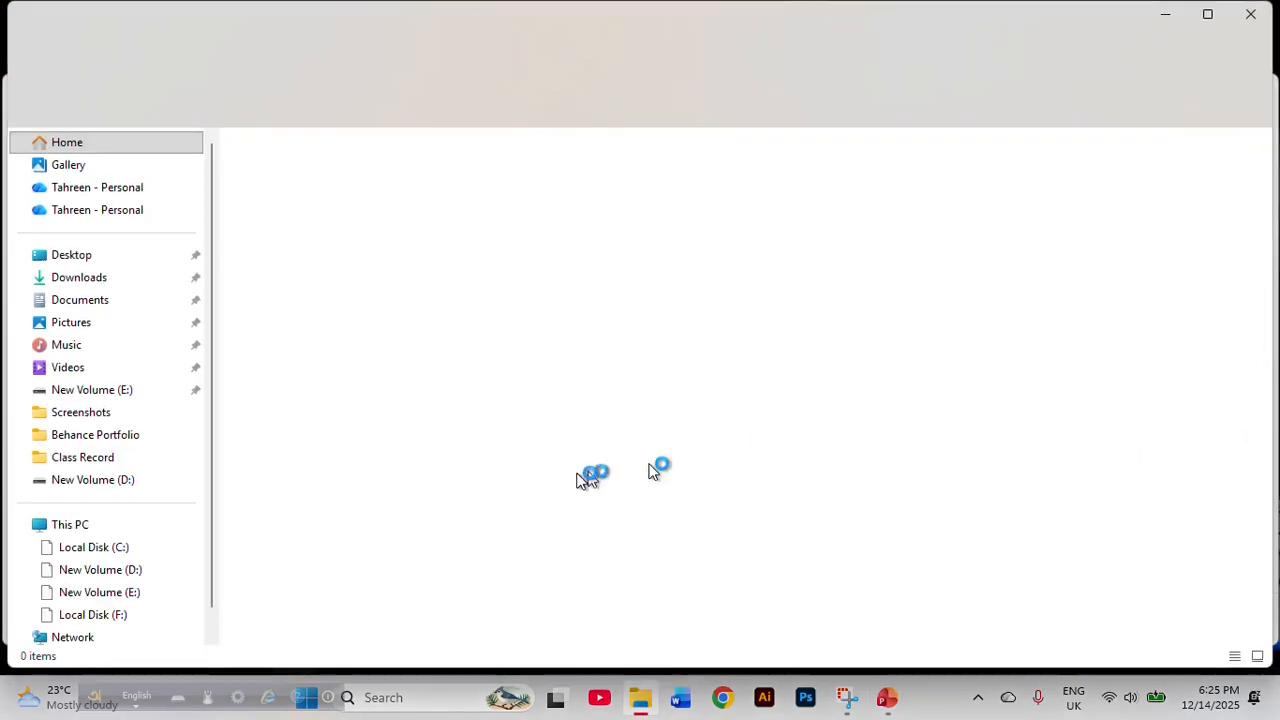
click(113, 571)
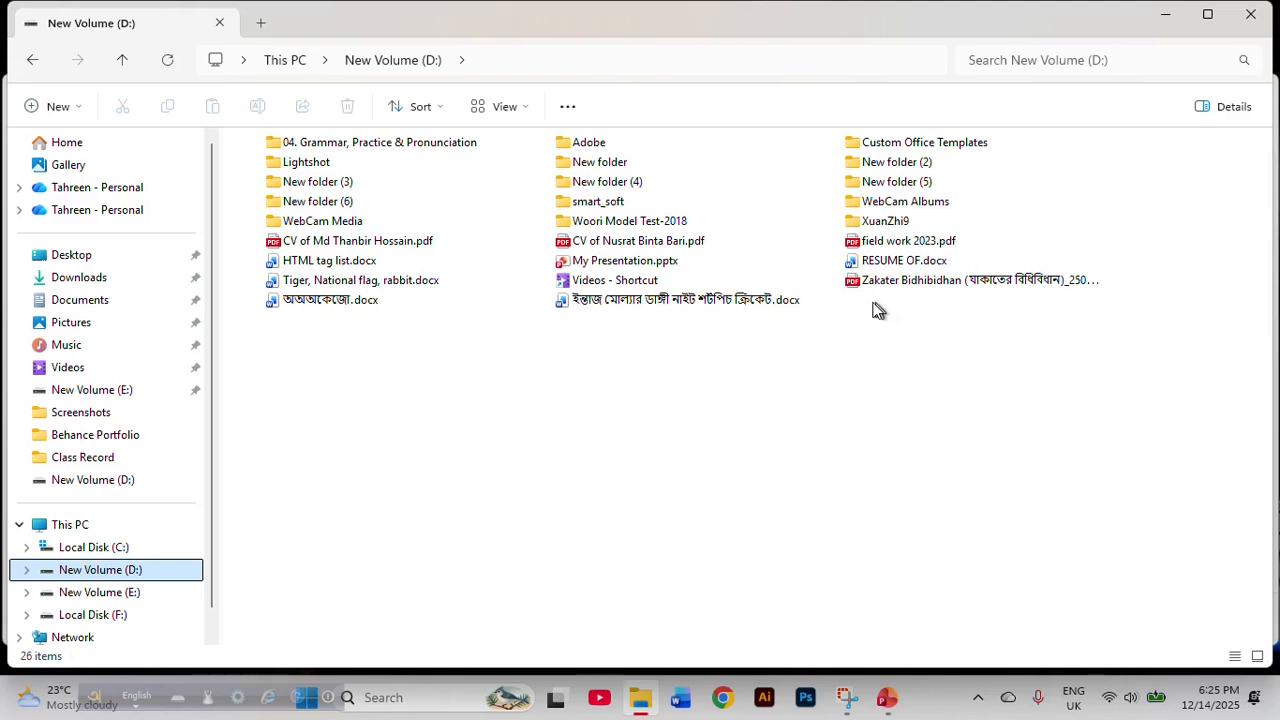
click(144, 592)
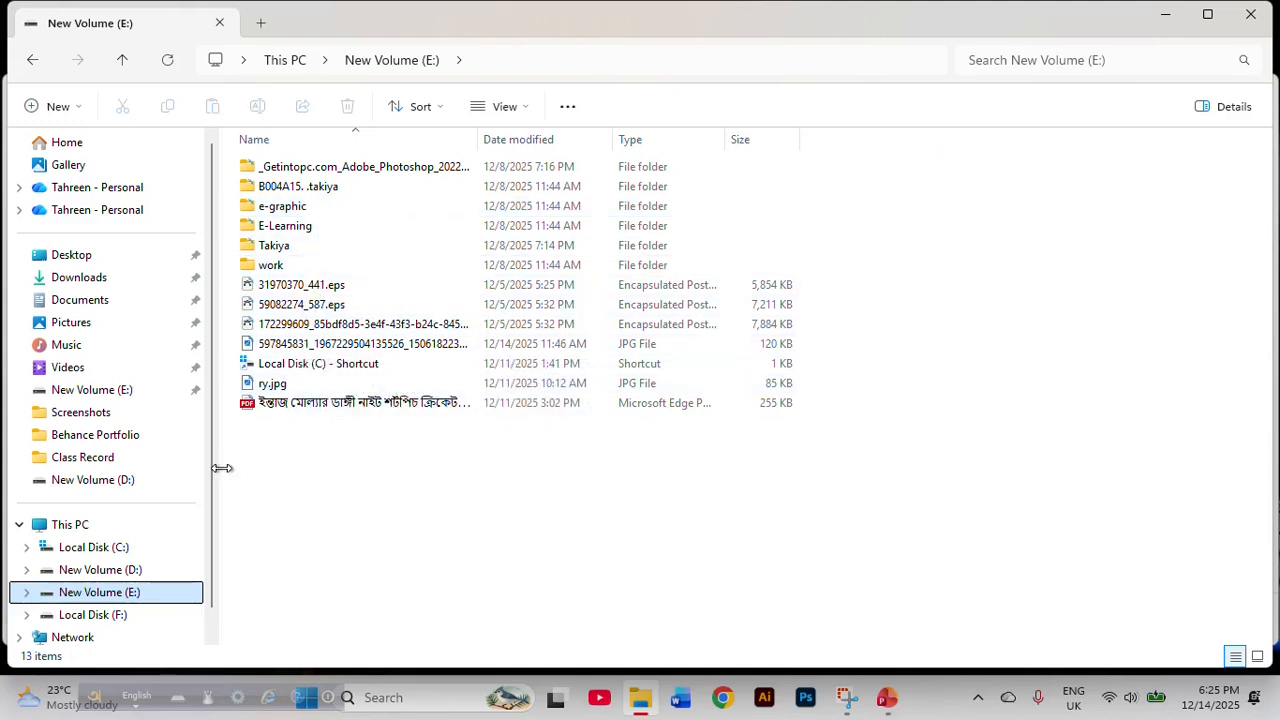
click(140, 553)
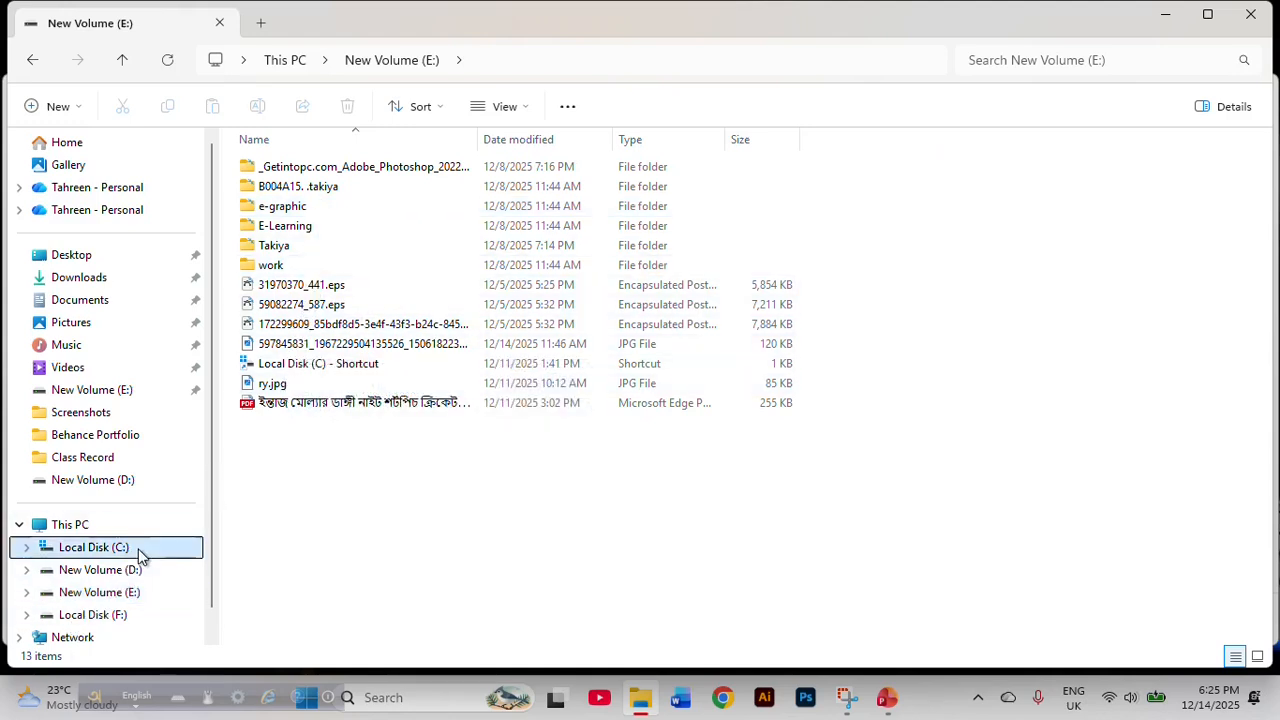
click(127, 257)
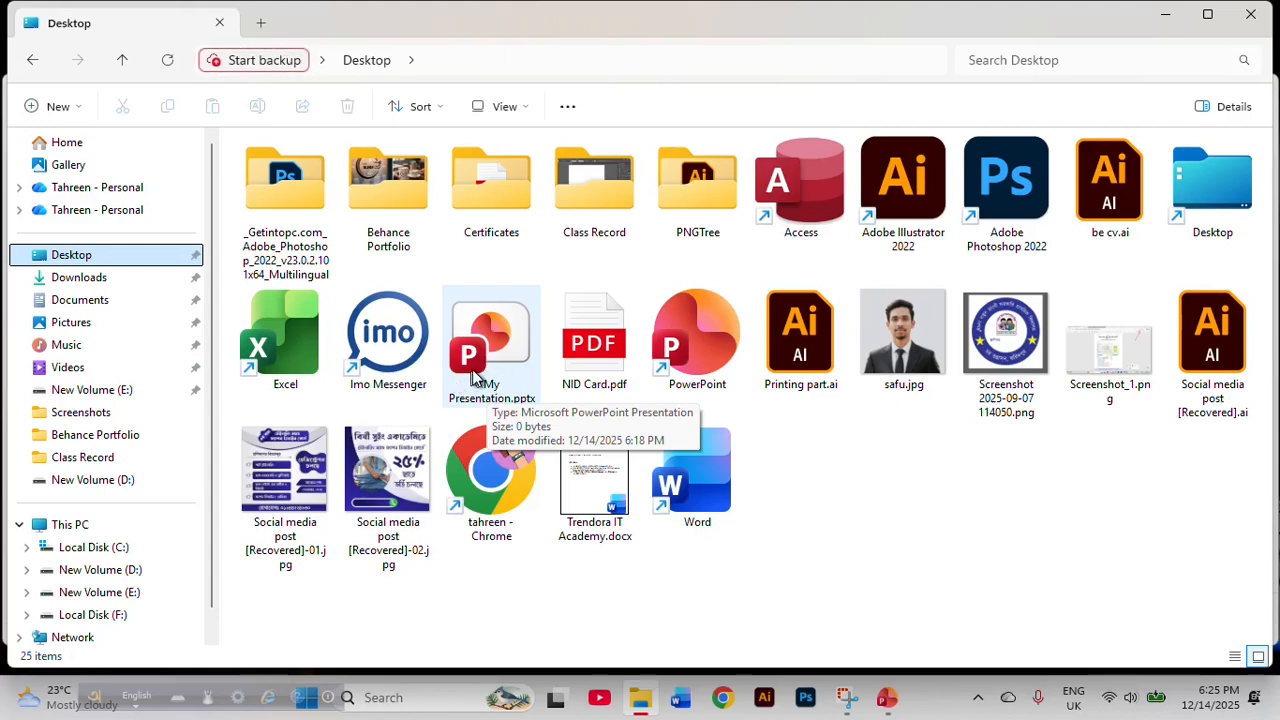
click(1250, 18)
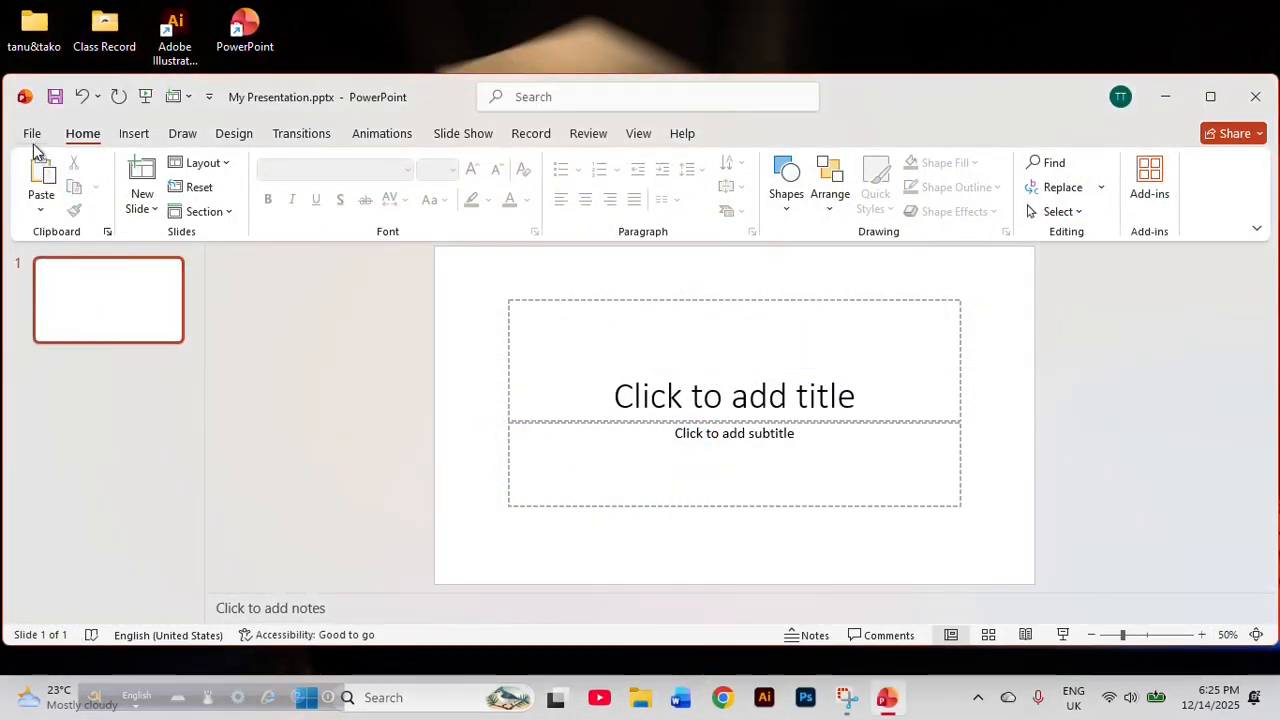
View the presentation's print settings and preview, and return to the slide without printing.
click(33, 141)
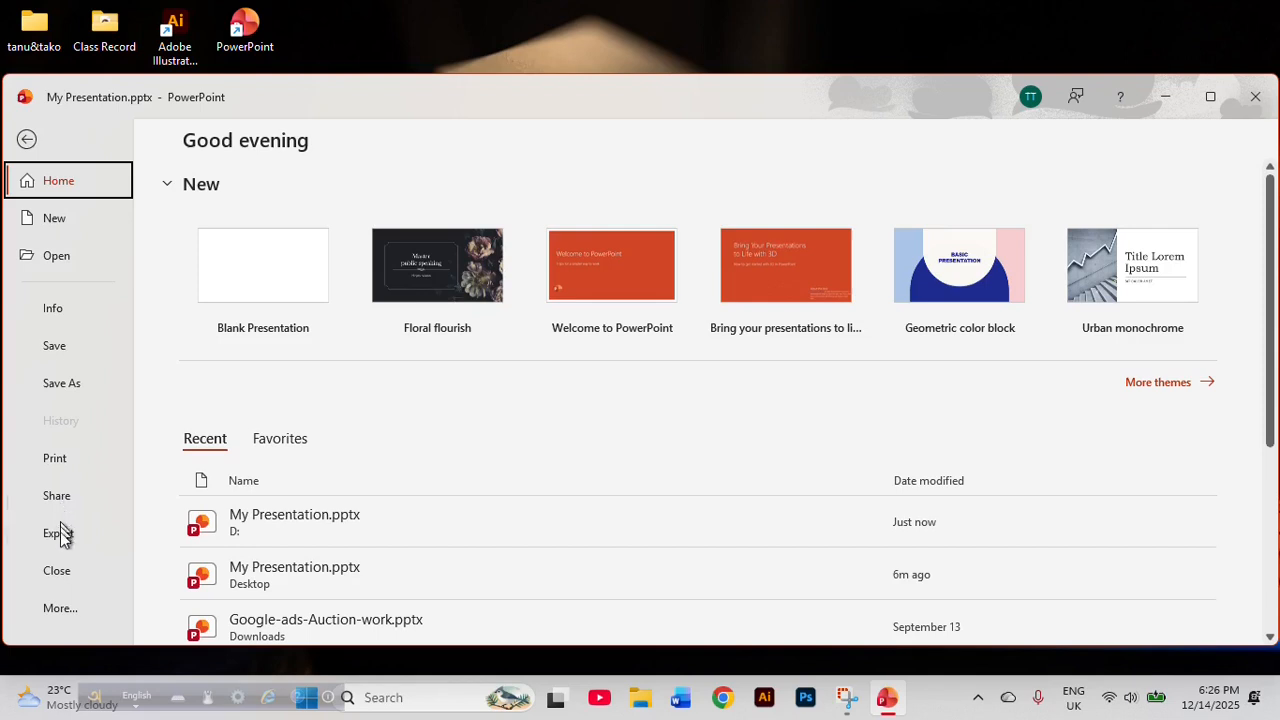
click(50, 460)
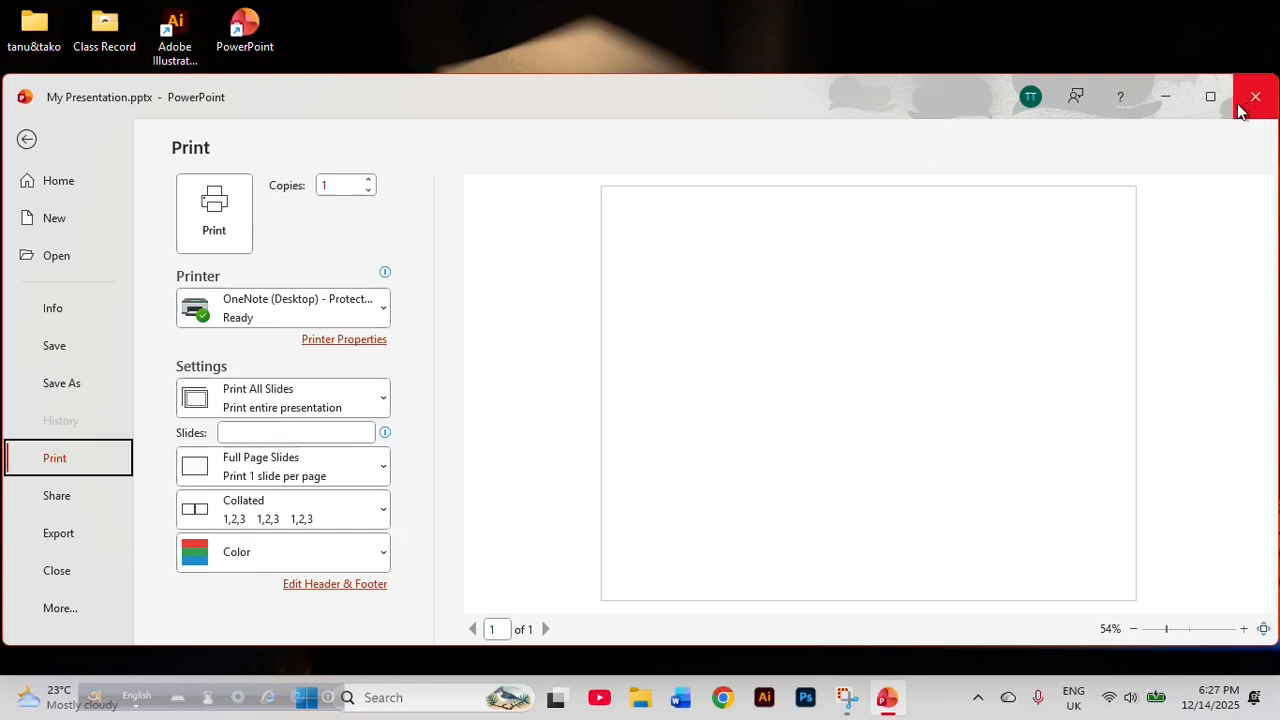
click(27, 139)
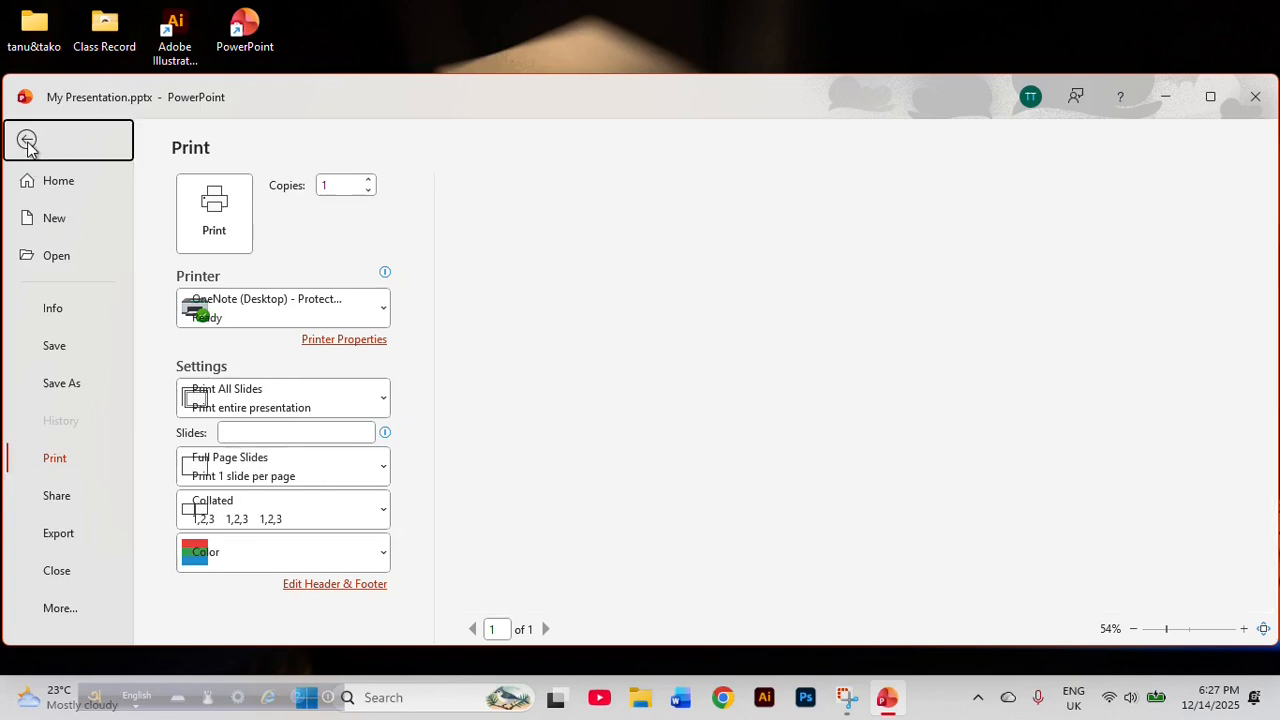
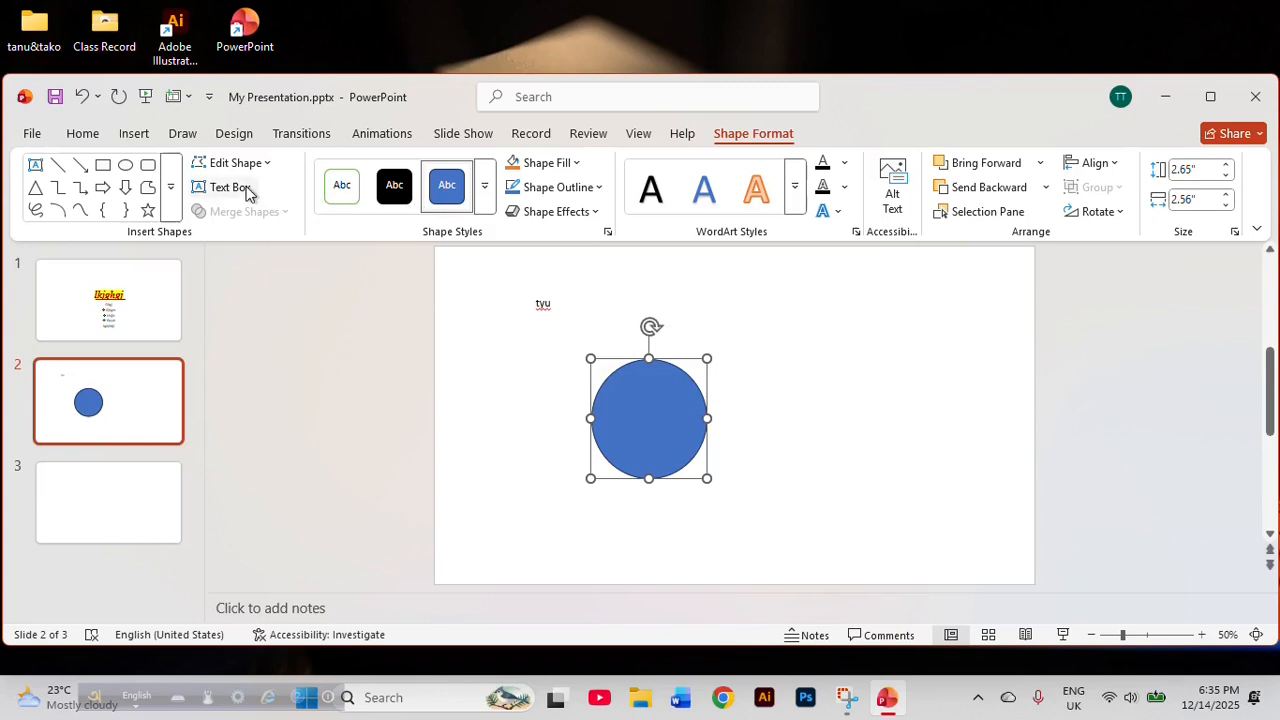
Look over the blue circle's fill colors and the custom fill color settings without changing the fill.
click(84, 133)
click(752, 133)
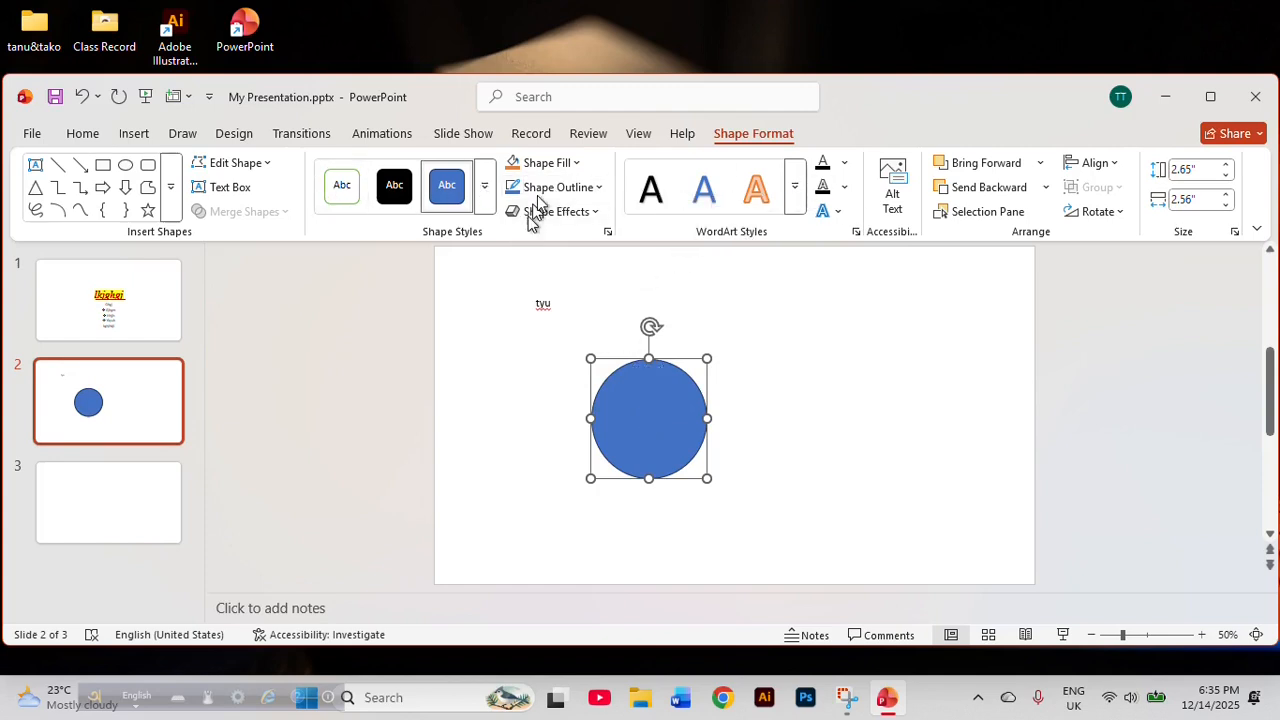
click(576, 163)
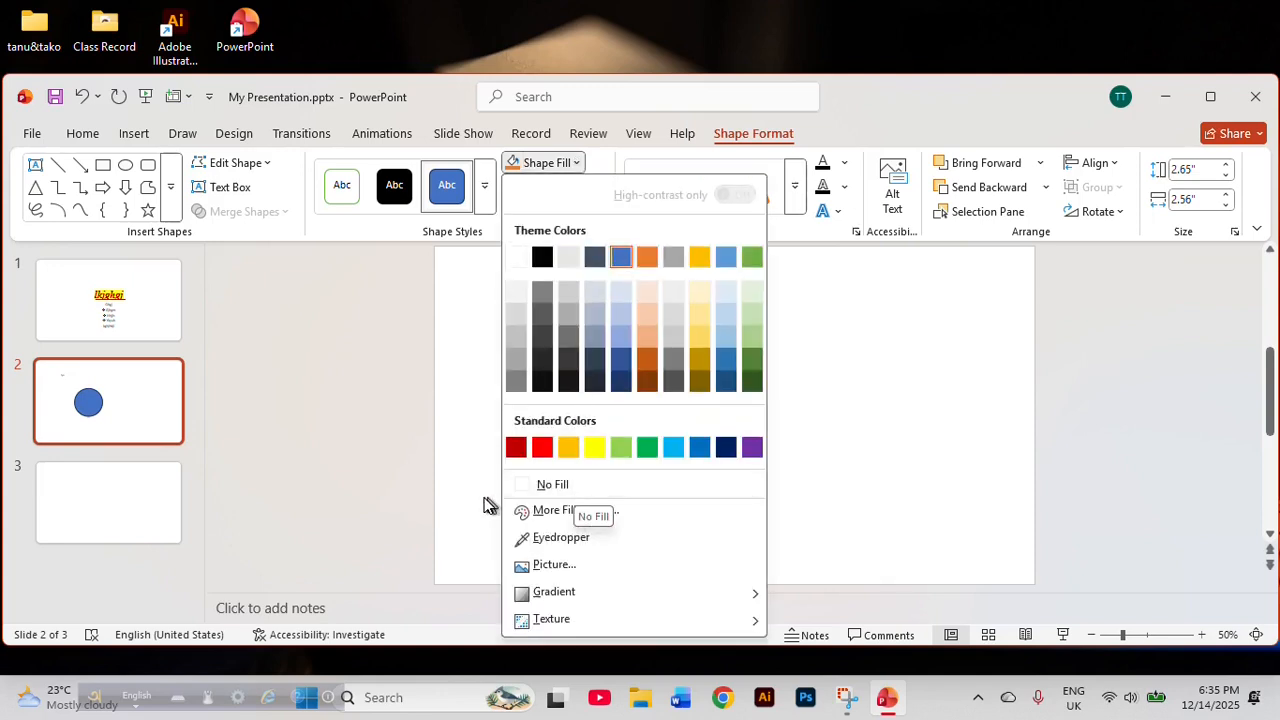
click(558, 511)
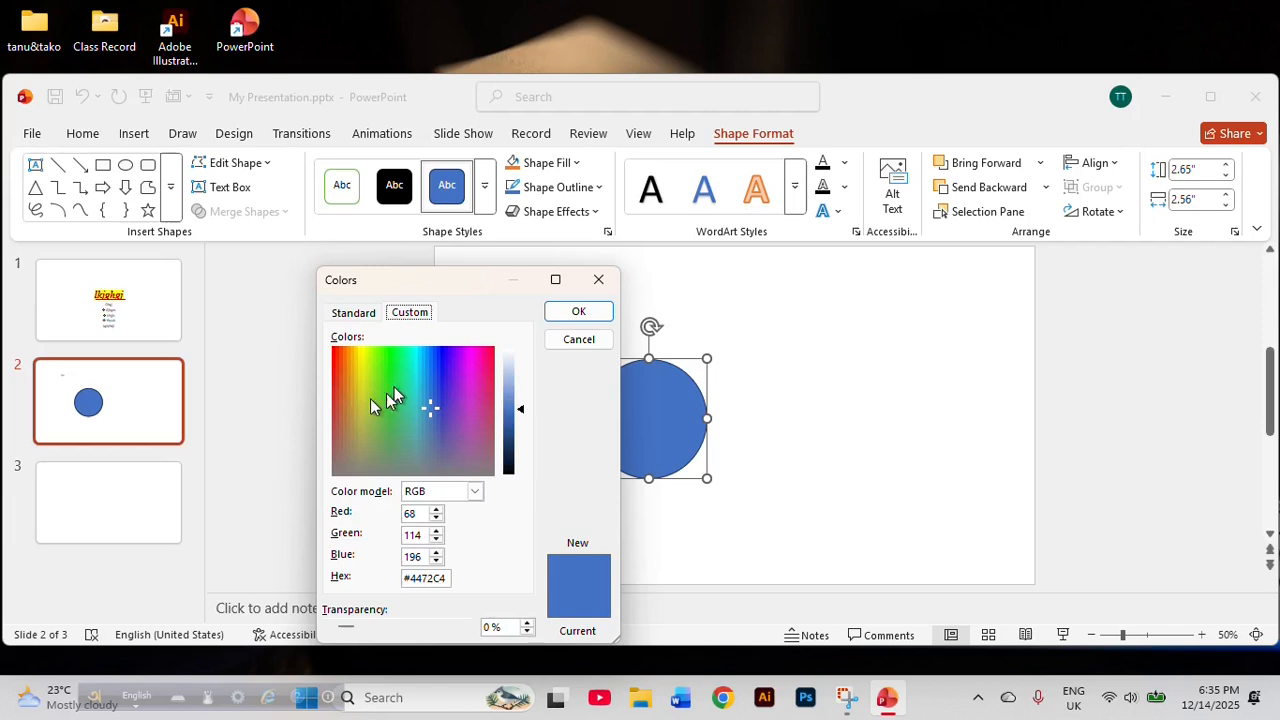
click(598, 279)
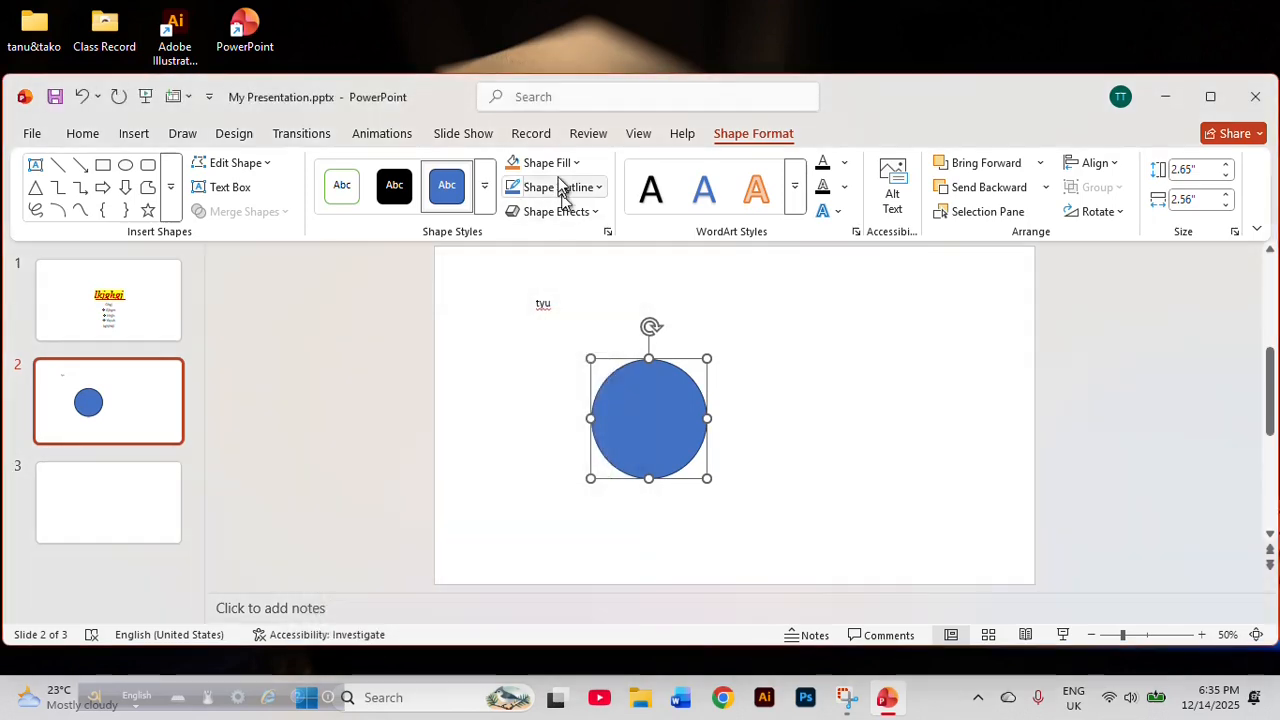
Fill the circle on slide 2 with the picture flo.jpg from the Downloads folder.
click(576, 164)
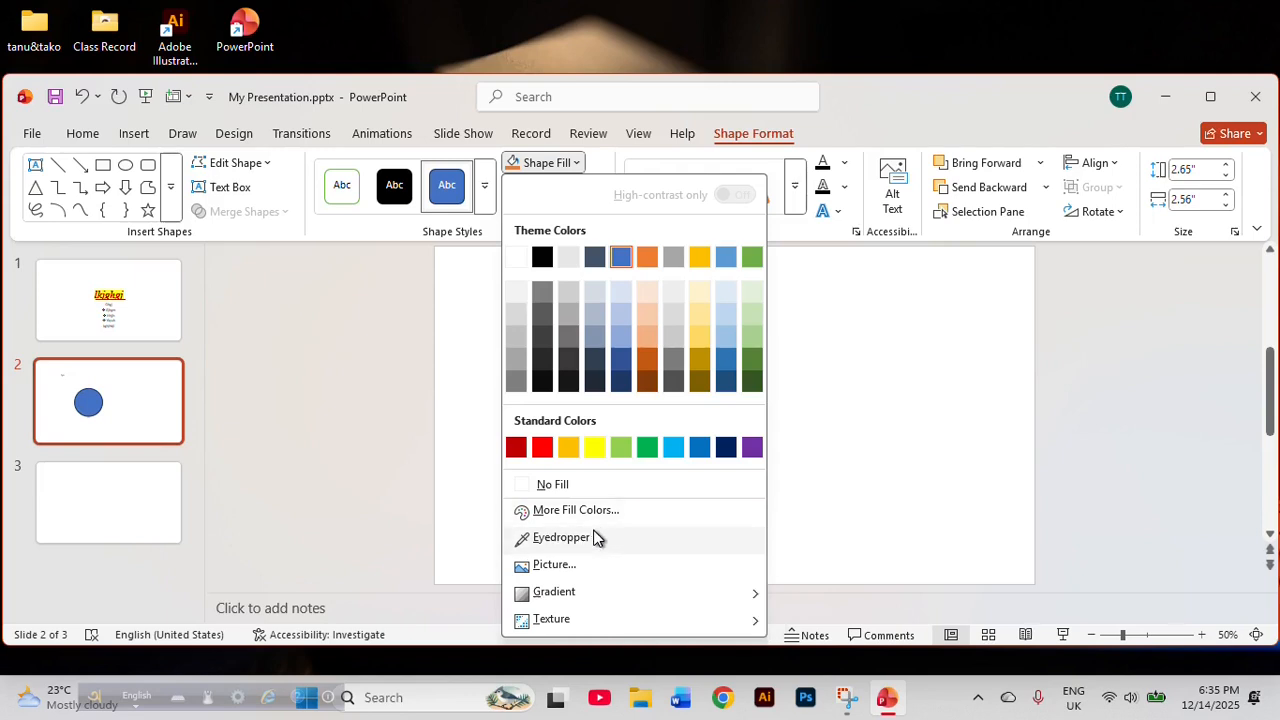
click(551, 566)
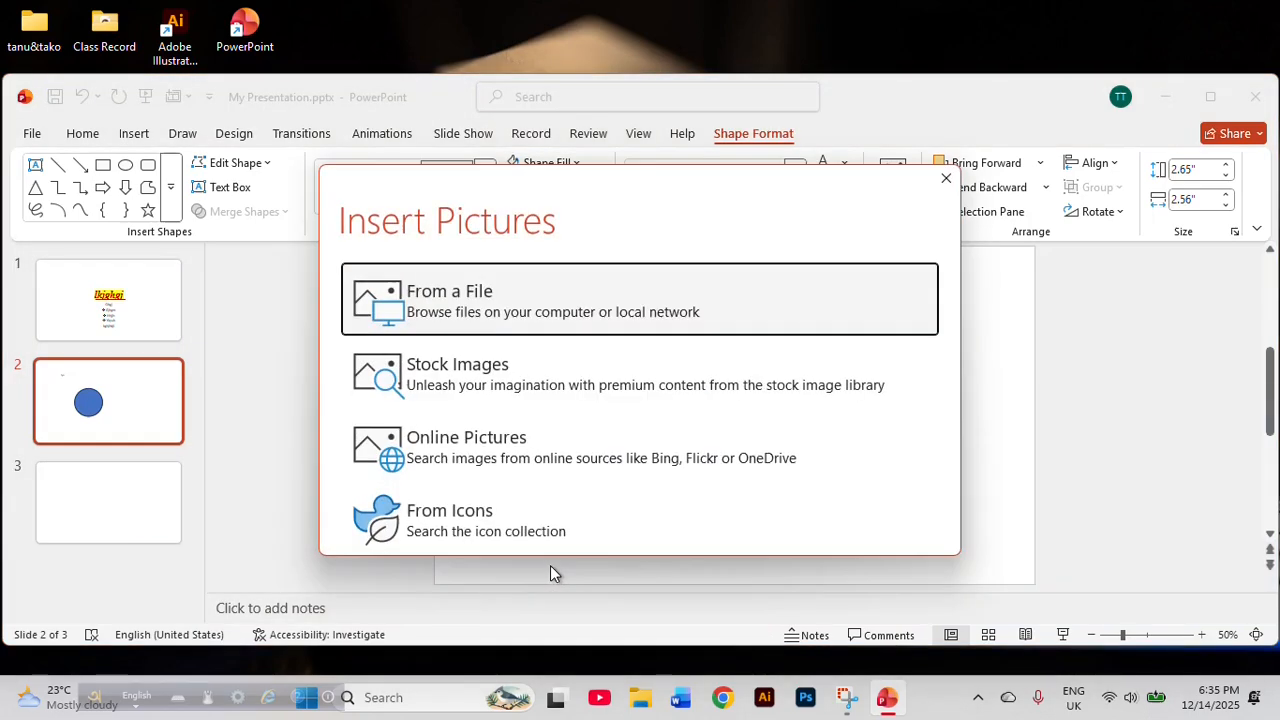
click(517, 320)
scroll(340, 300, down, 5)
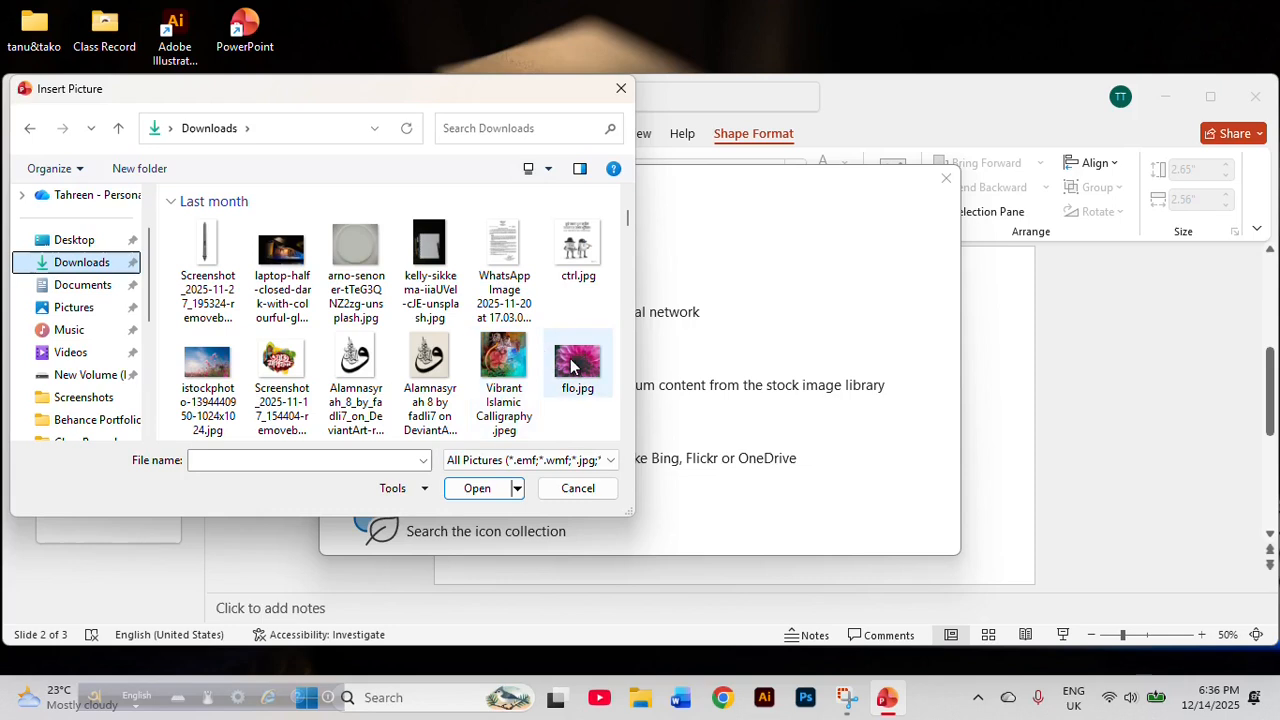
scroll(563, 362, down, 1)
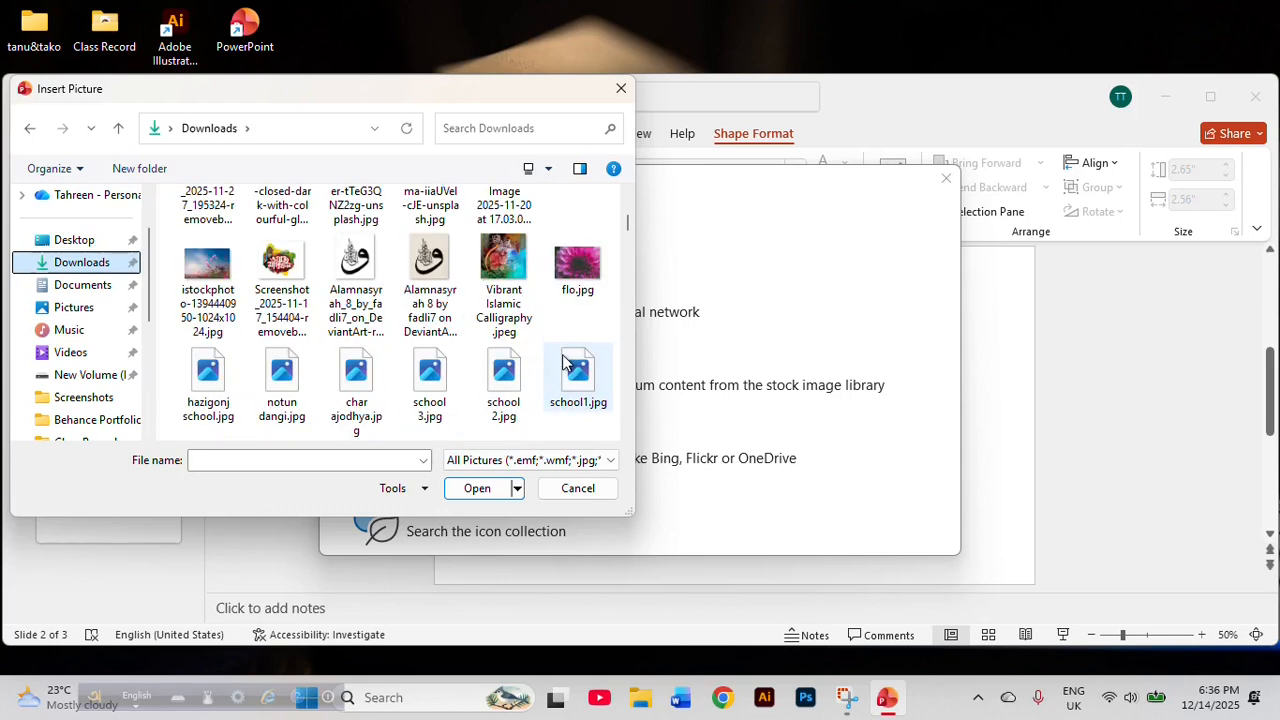
click(575, 262)
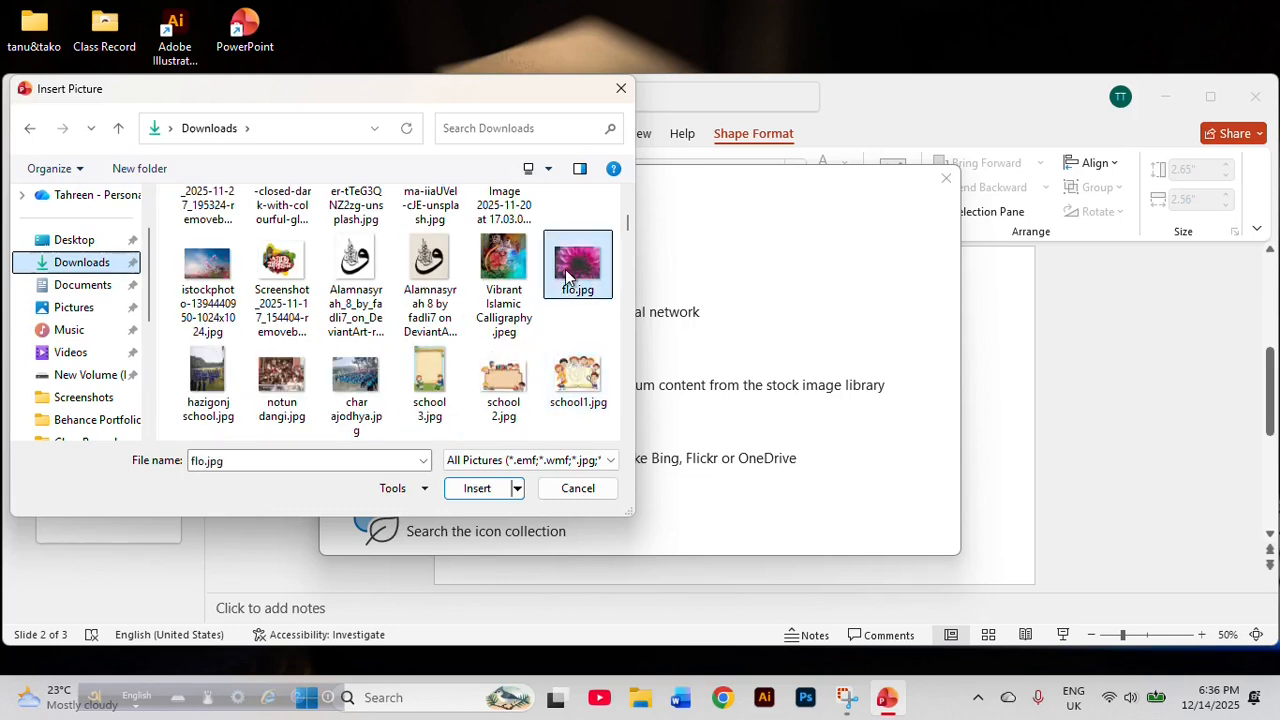
click(477, 488)
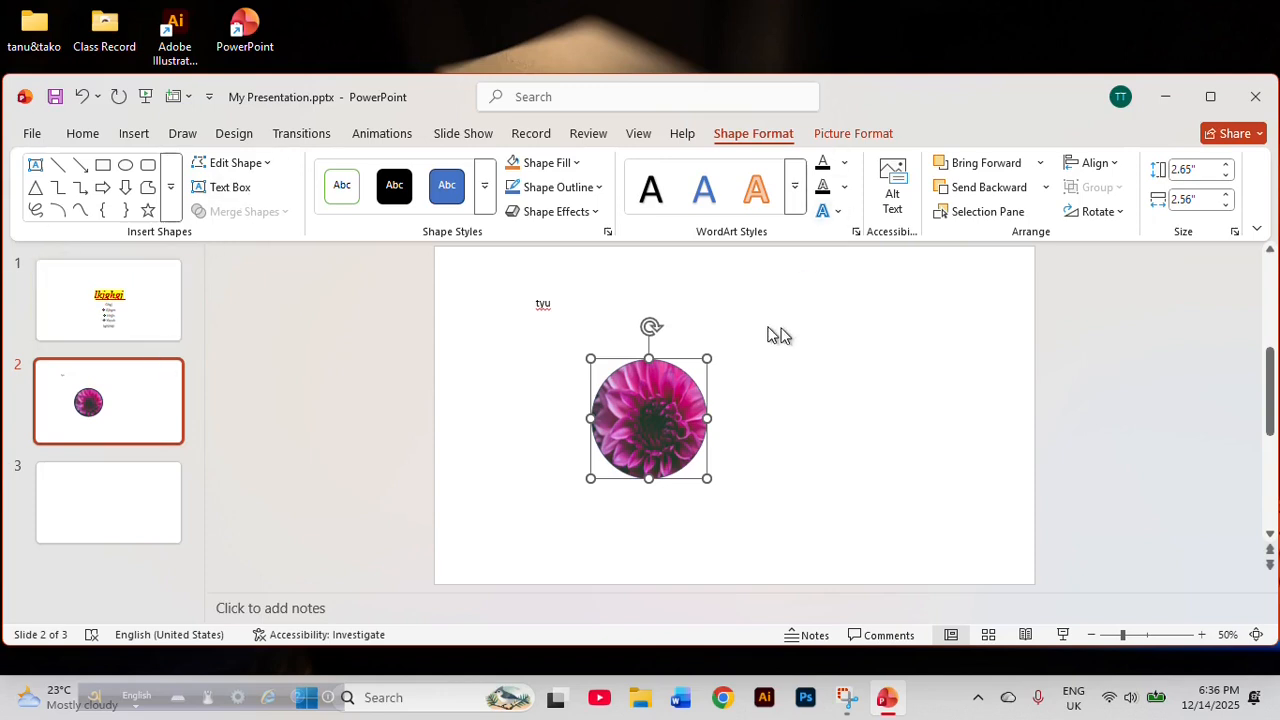
click(578, 166)
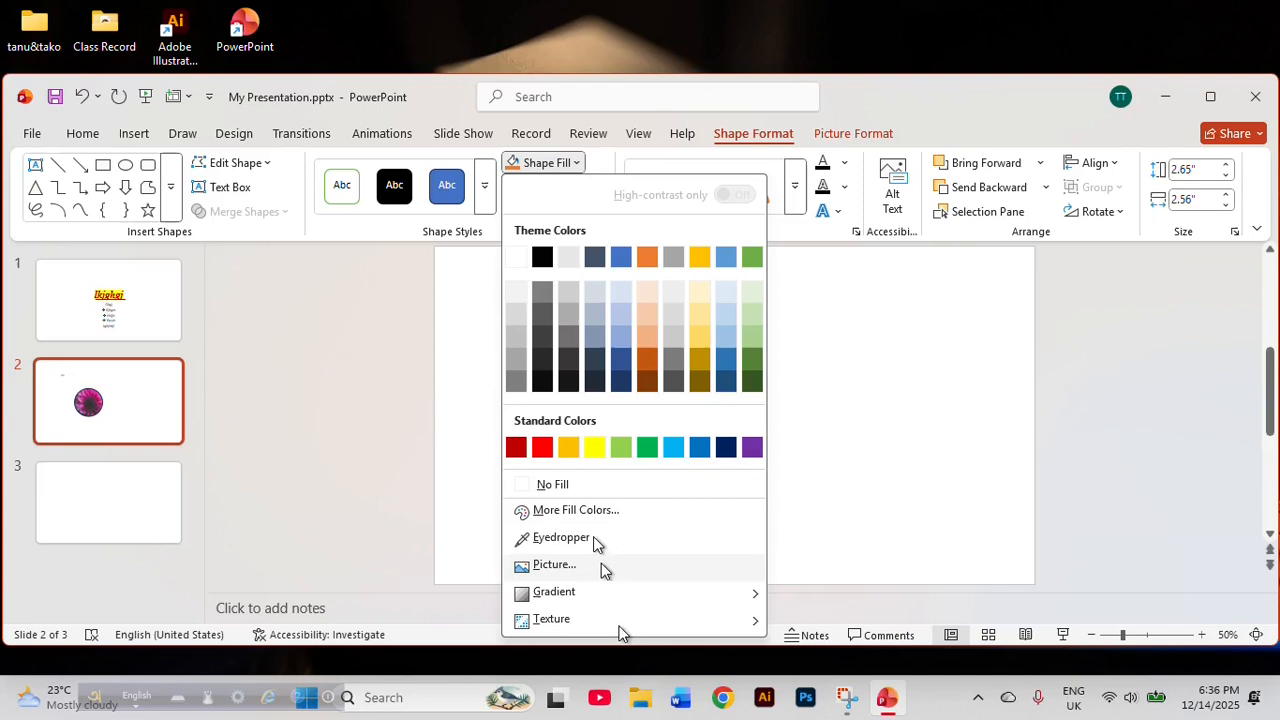
click(820, 420)
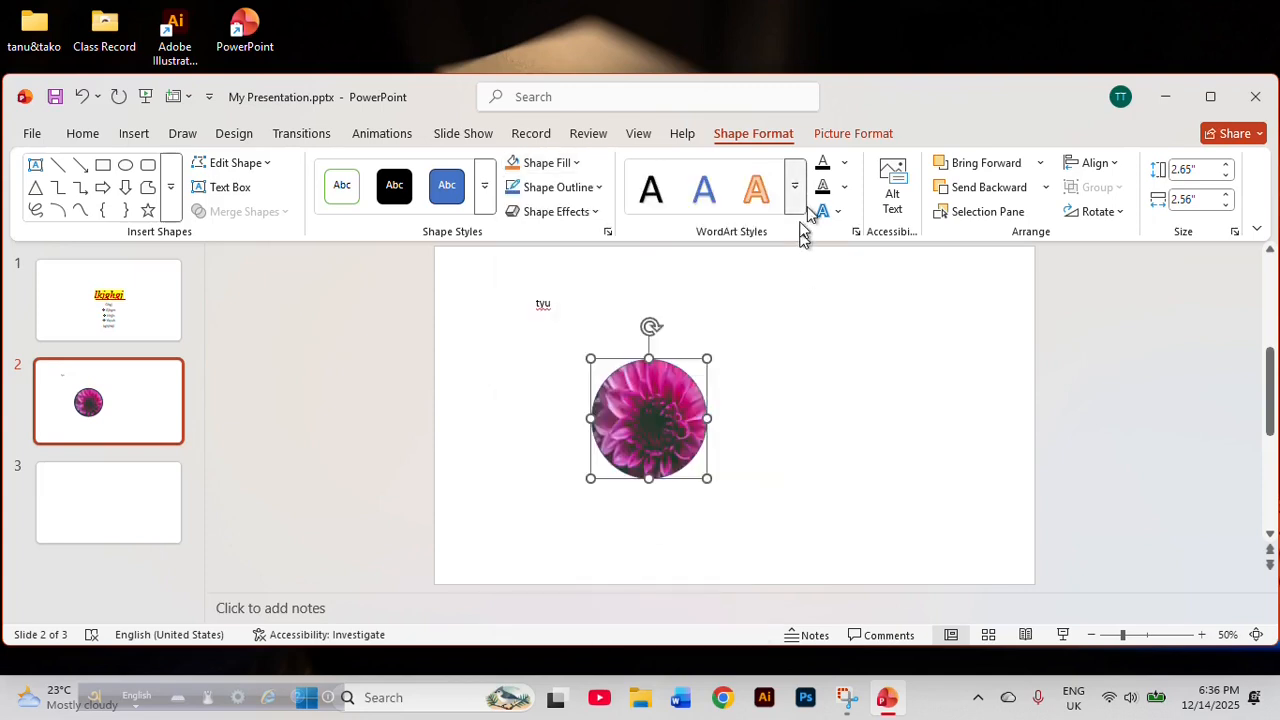
Draw a rectangle about 4.4" high and 3.54" wide beside the flower circle and fill it with the gold theme color.
click(103, 165)
drag(794, 294, 954, 492)
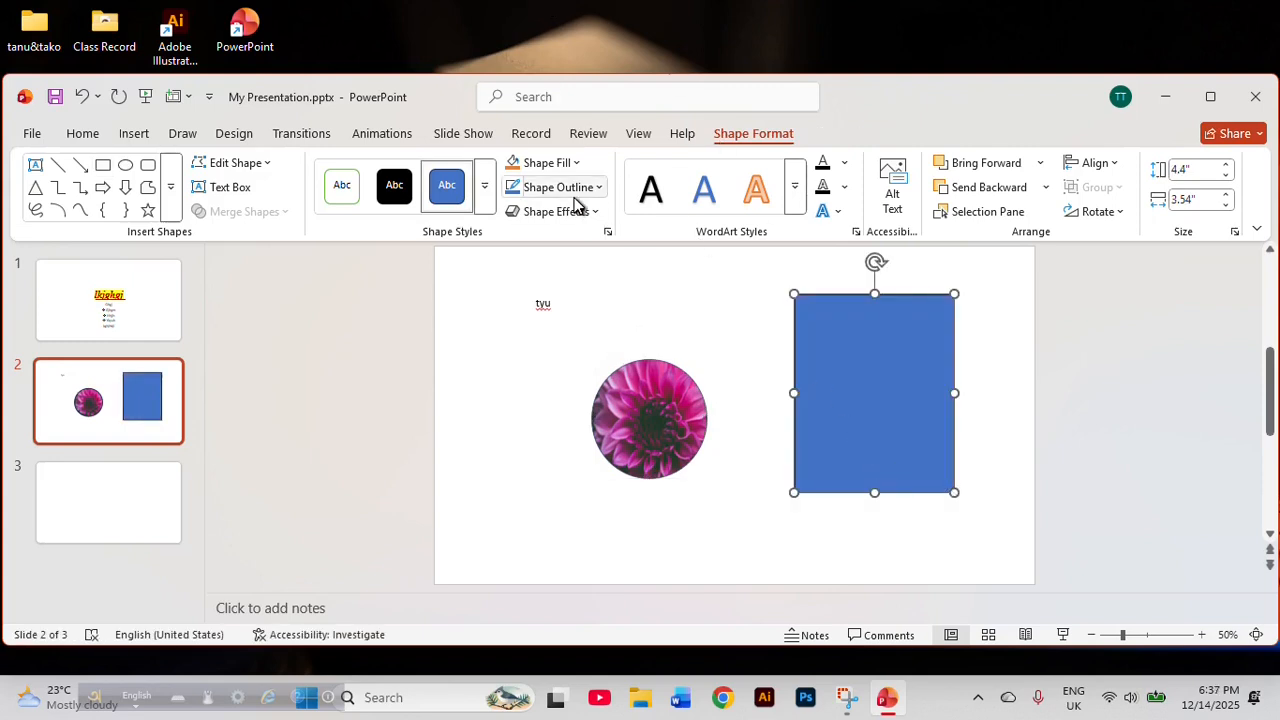
click(576, 163)
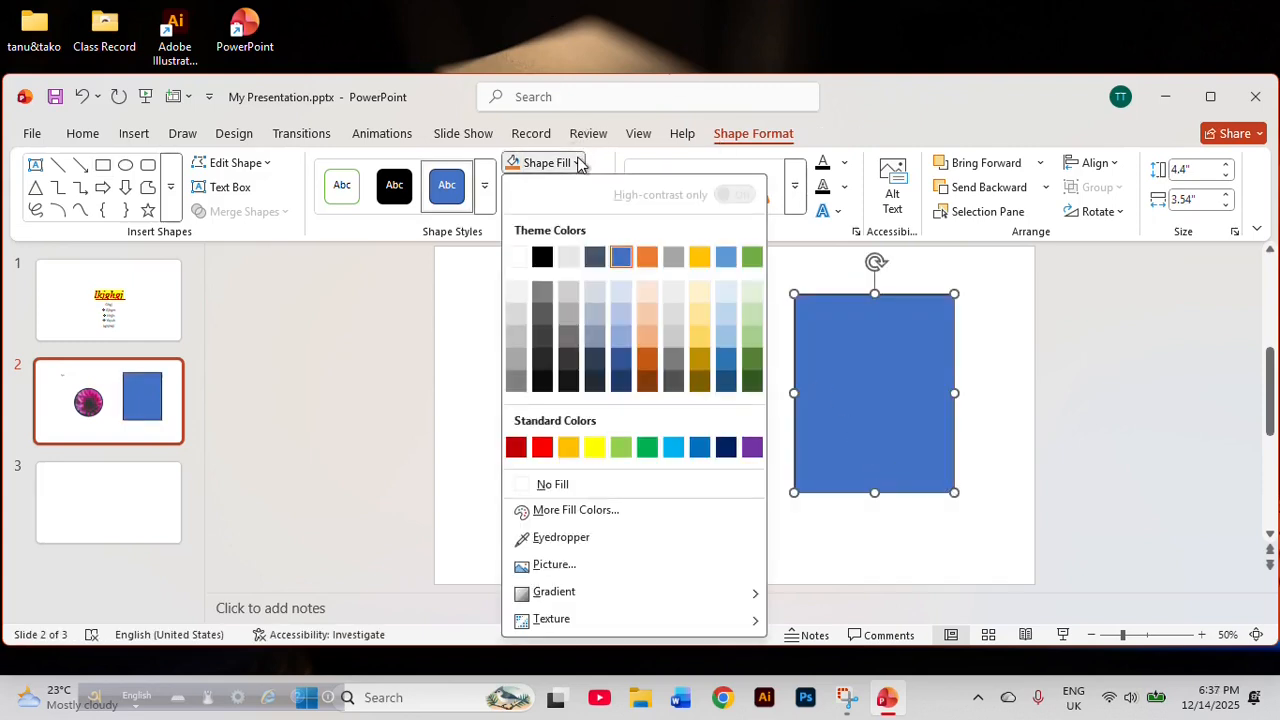
mouse_move(639, 587)
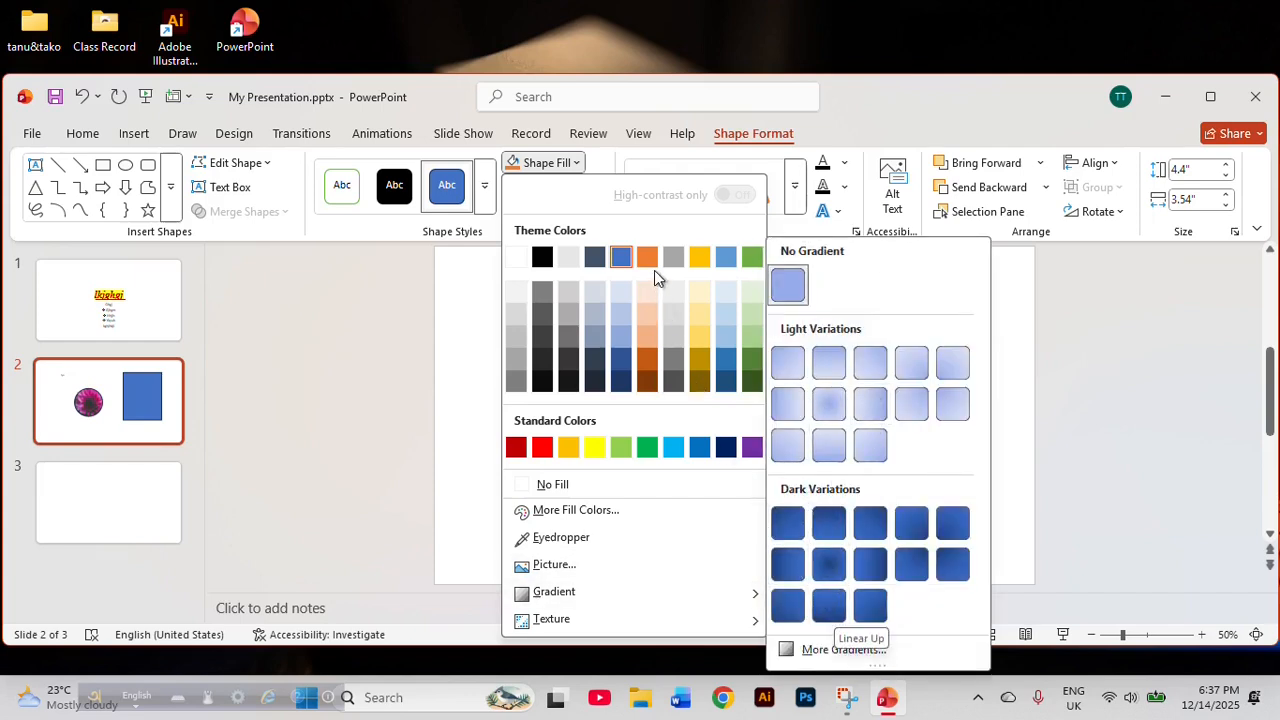
click(697, 262)
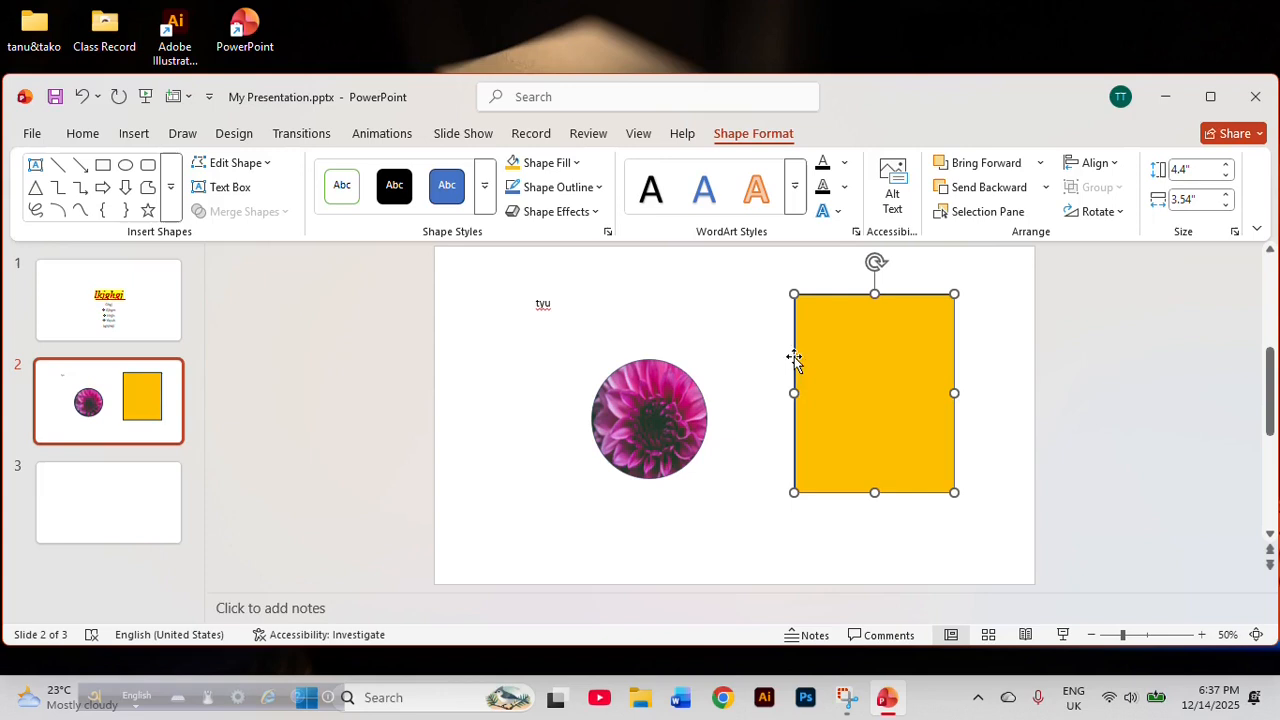
Fill the rectangle with the darkest green theme color and apply a dark-variation gradient that deepens towards its right edge.
click(546, 166)
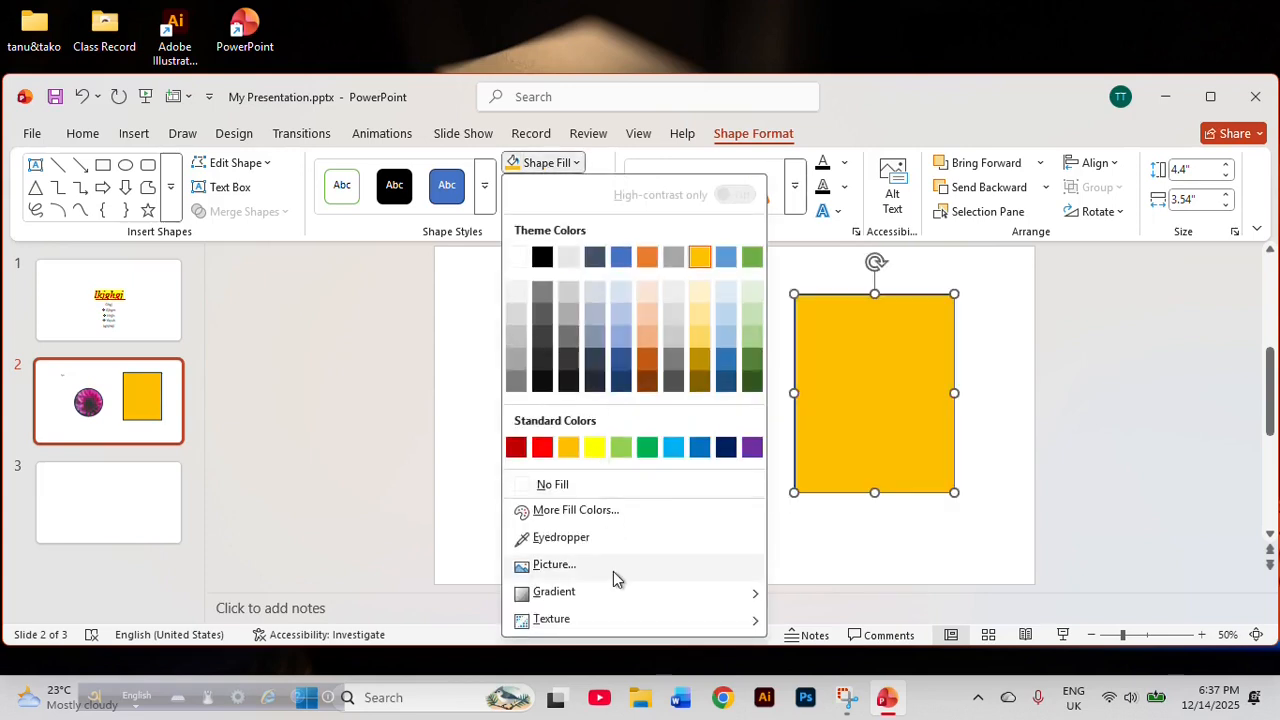
mouse_move(590, 595)
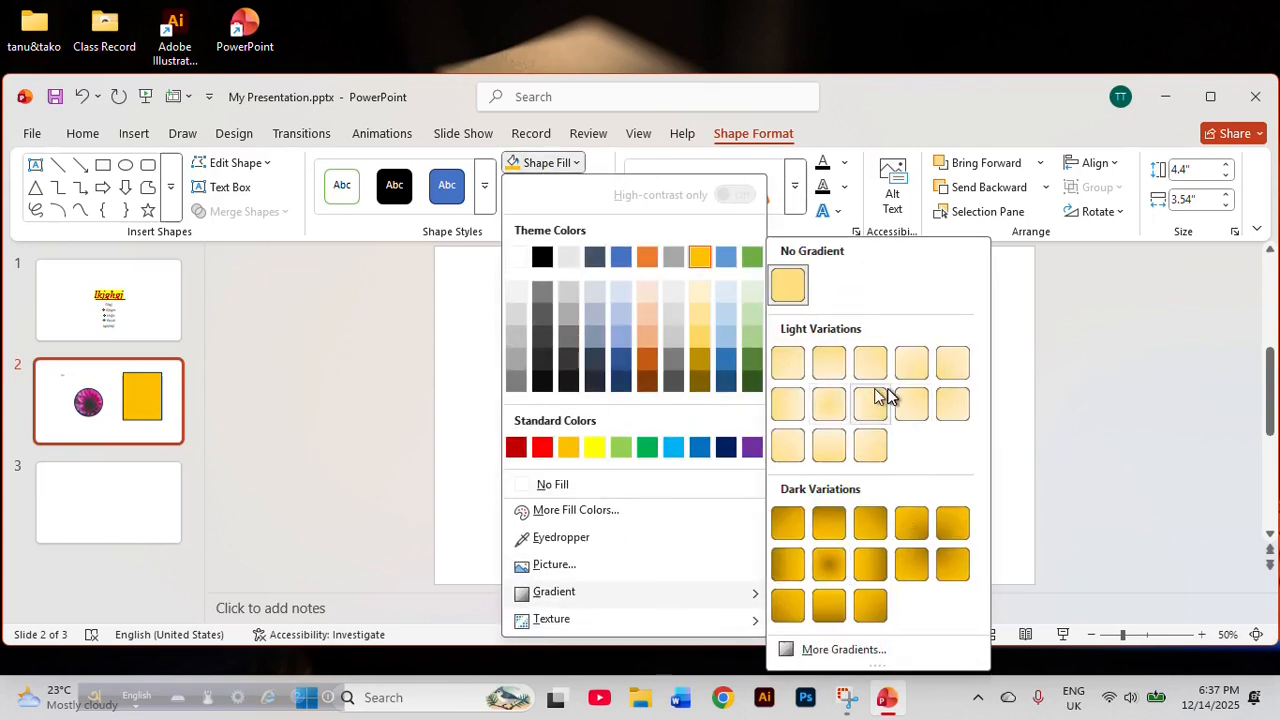
click(752, 380)
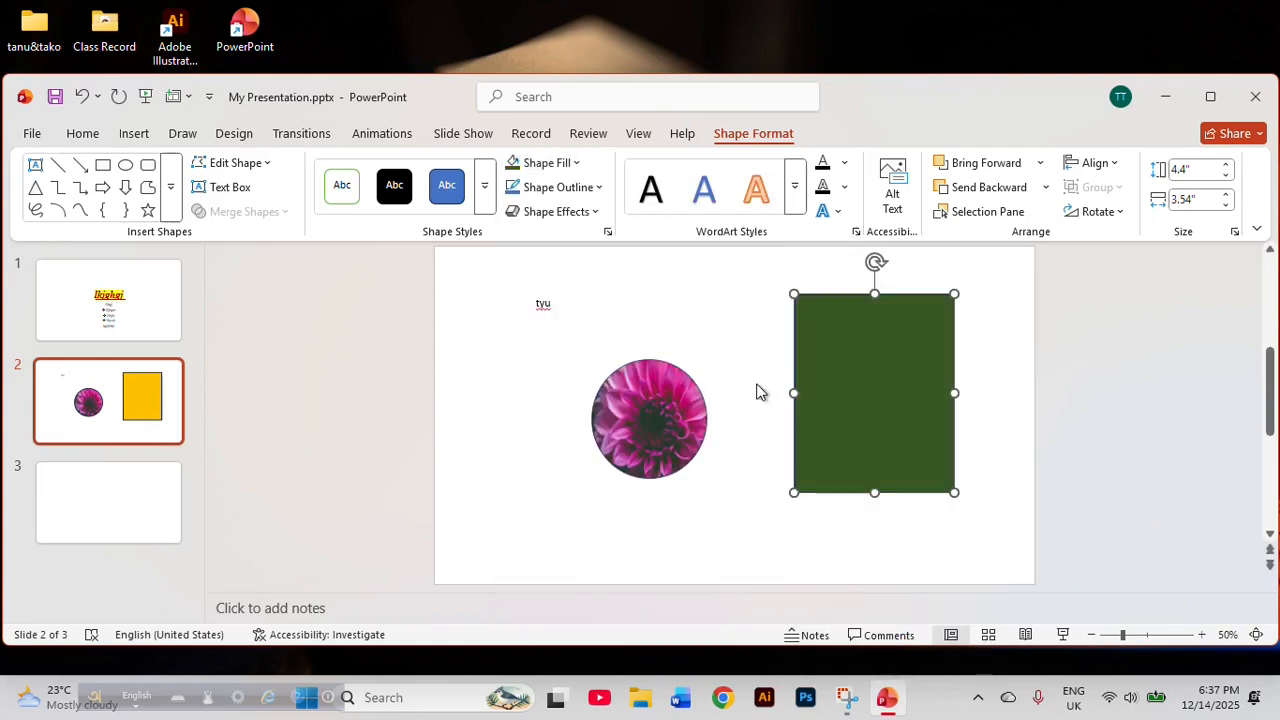
click(530, 163)
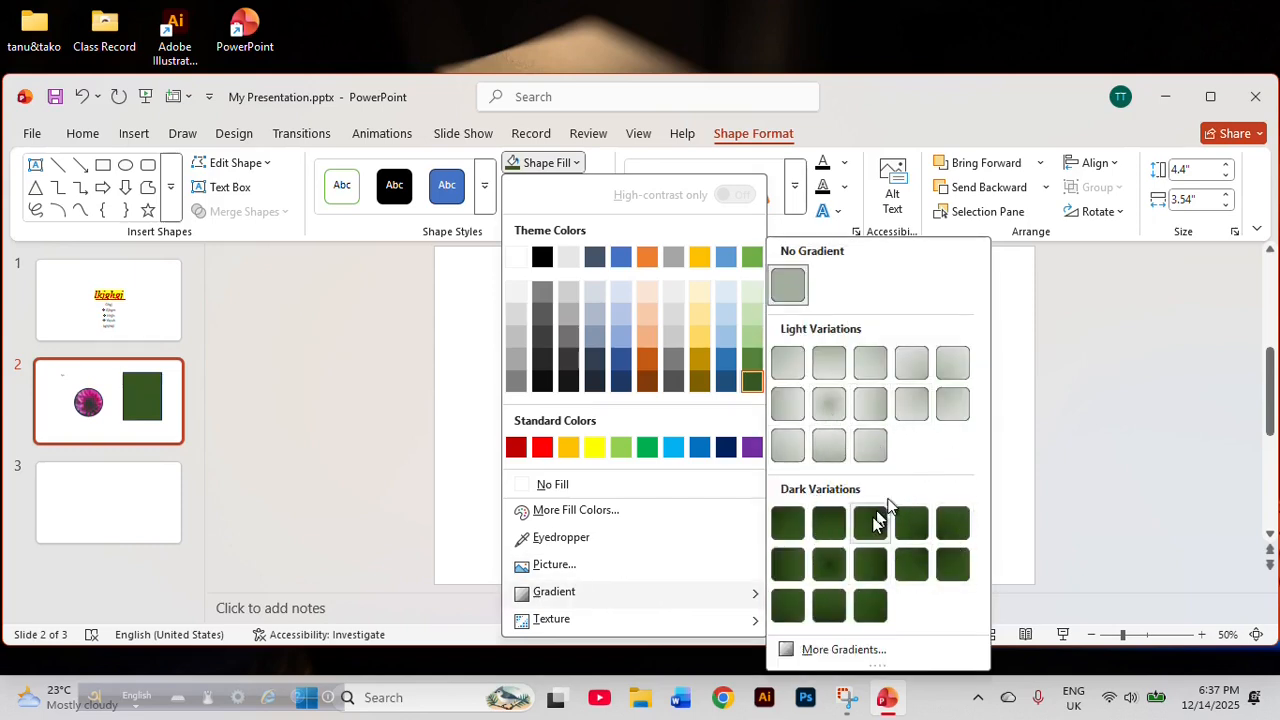
click(869, 566)
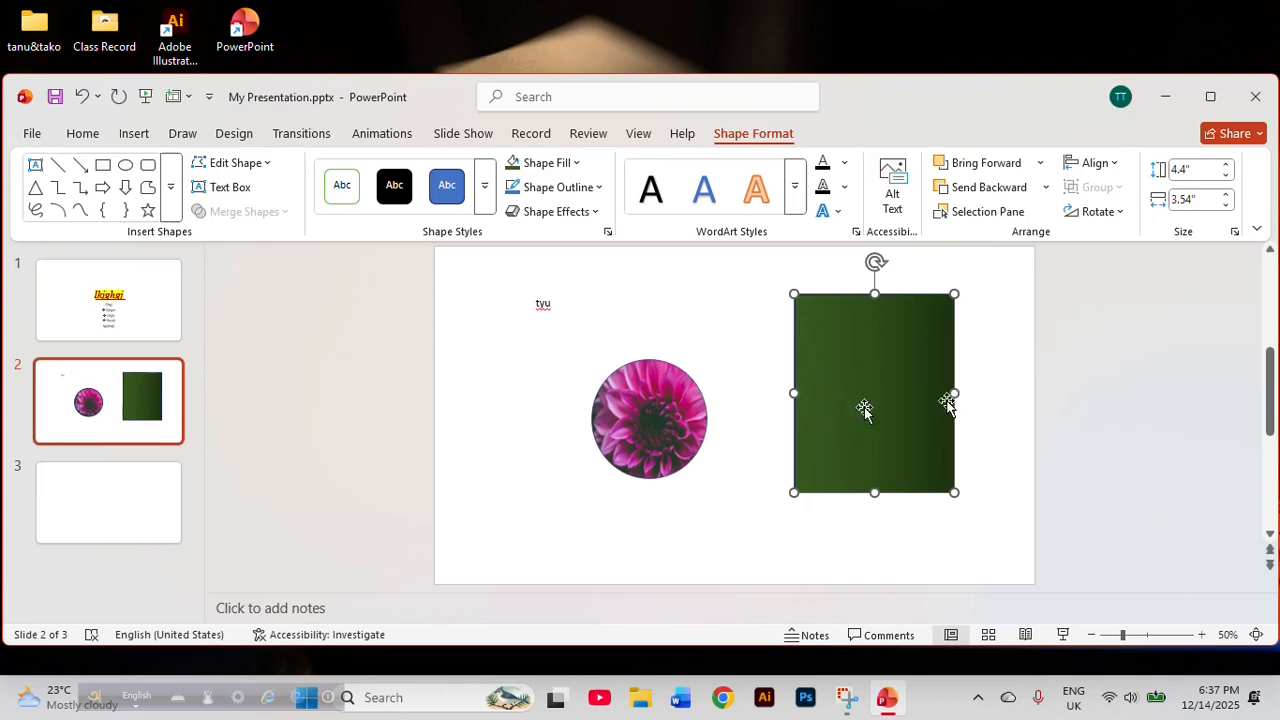
Fill the rectangle with the tan parchment-like texture and keep the rectangle selected.
click(556, 163)
mouse_move(566, 620)
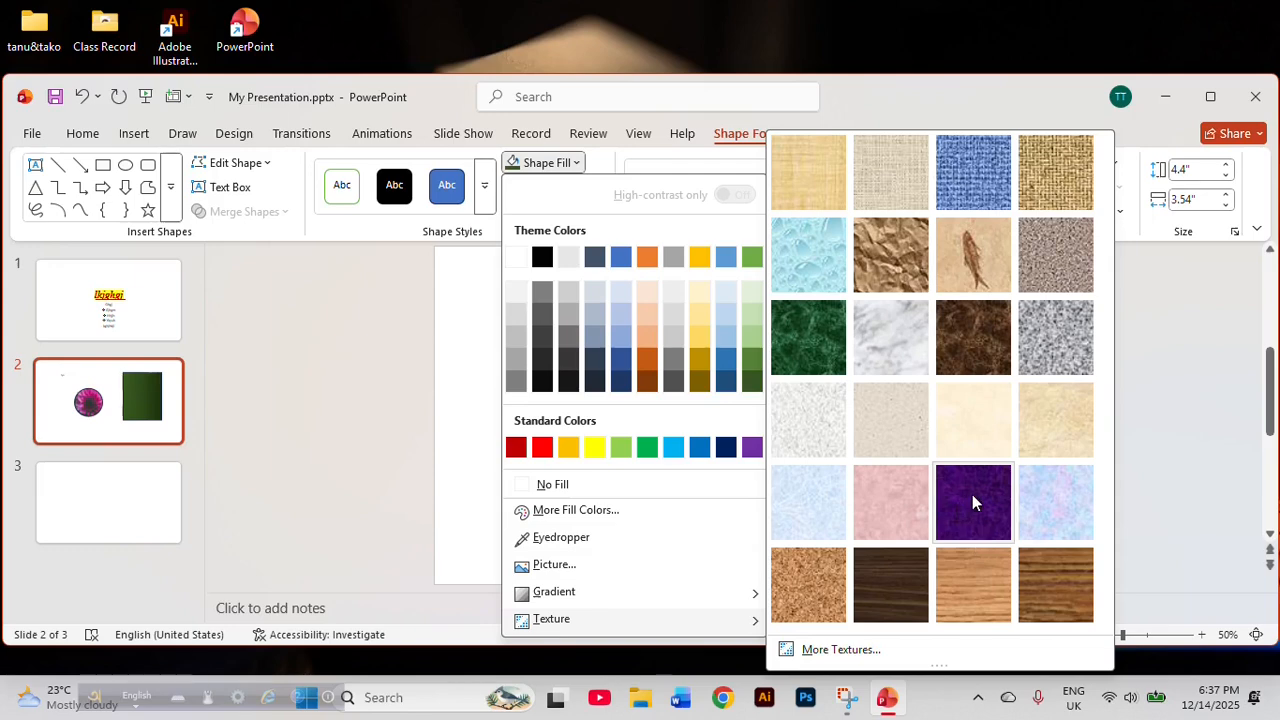
click(1047, 425)
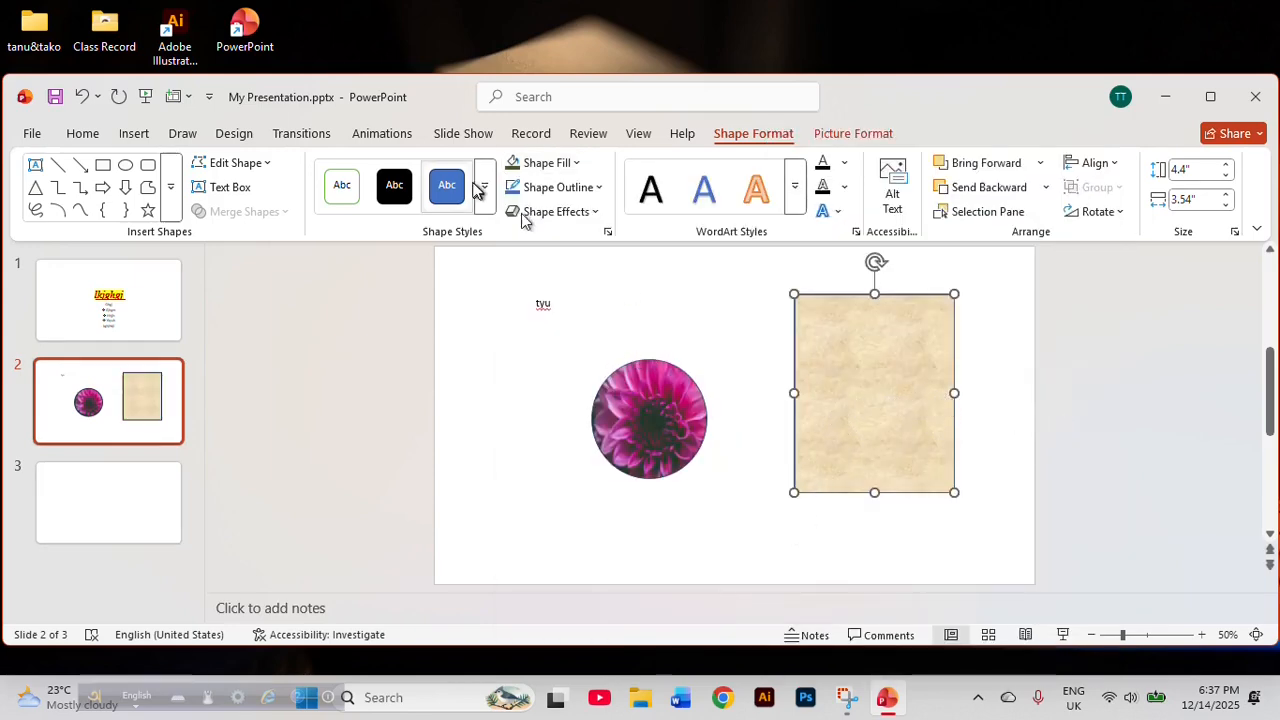
click(742, 390)
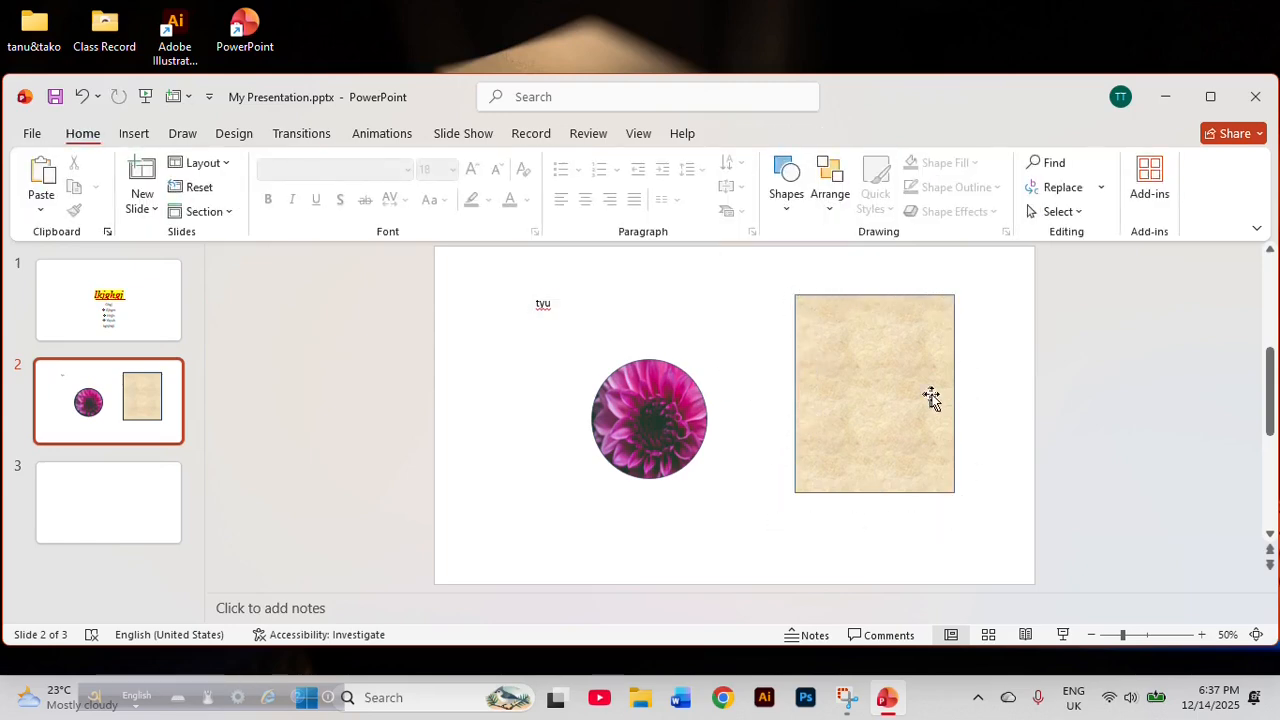
click(883, 397)
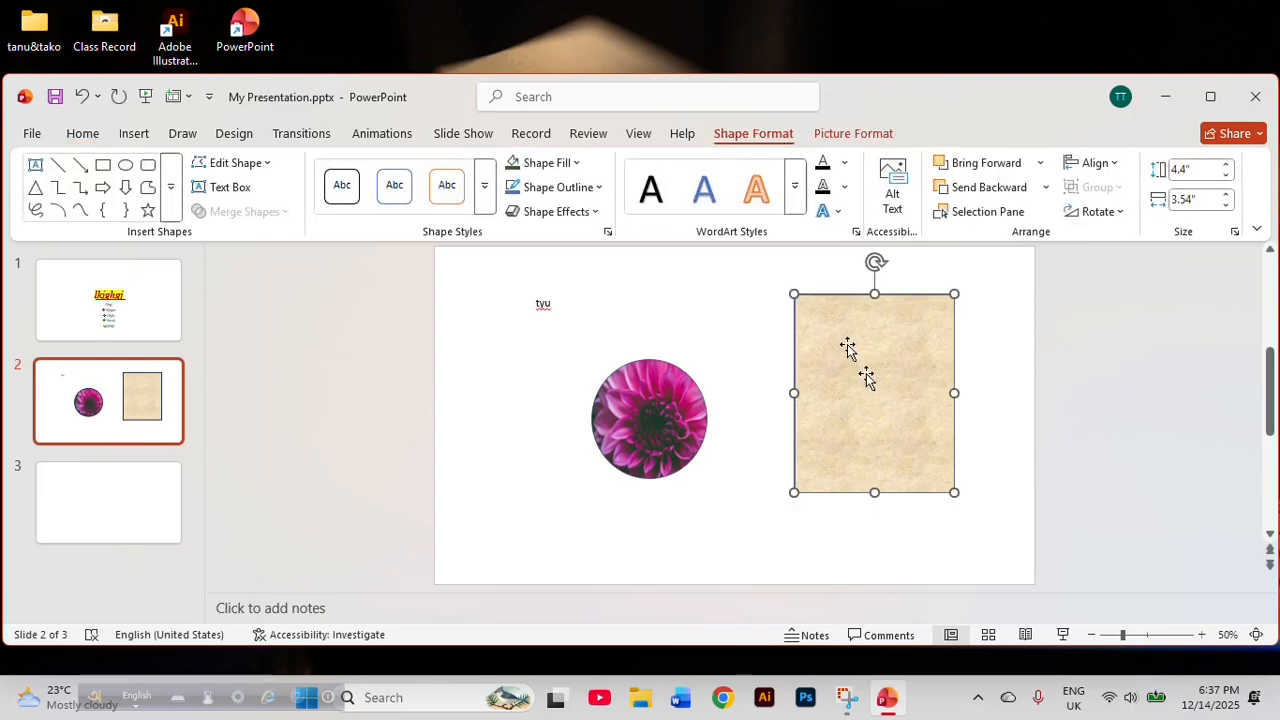
Look over the rectangle's outline colors and the custom outline color settings without choosing a color.
click(545, 189)
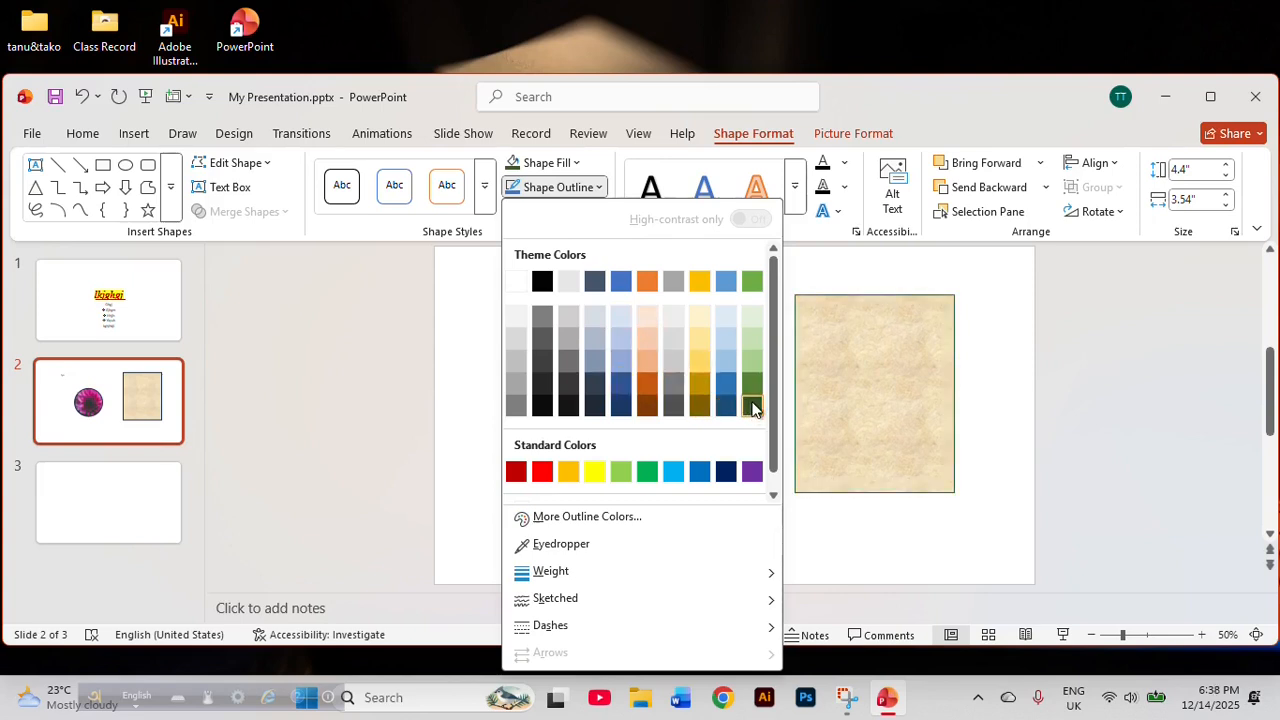
click(587, 517)
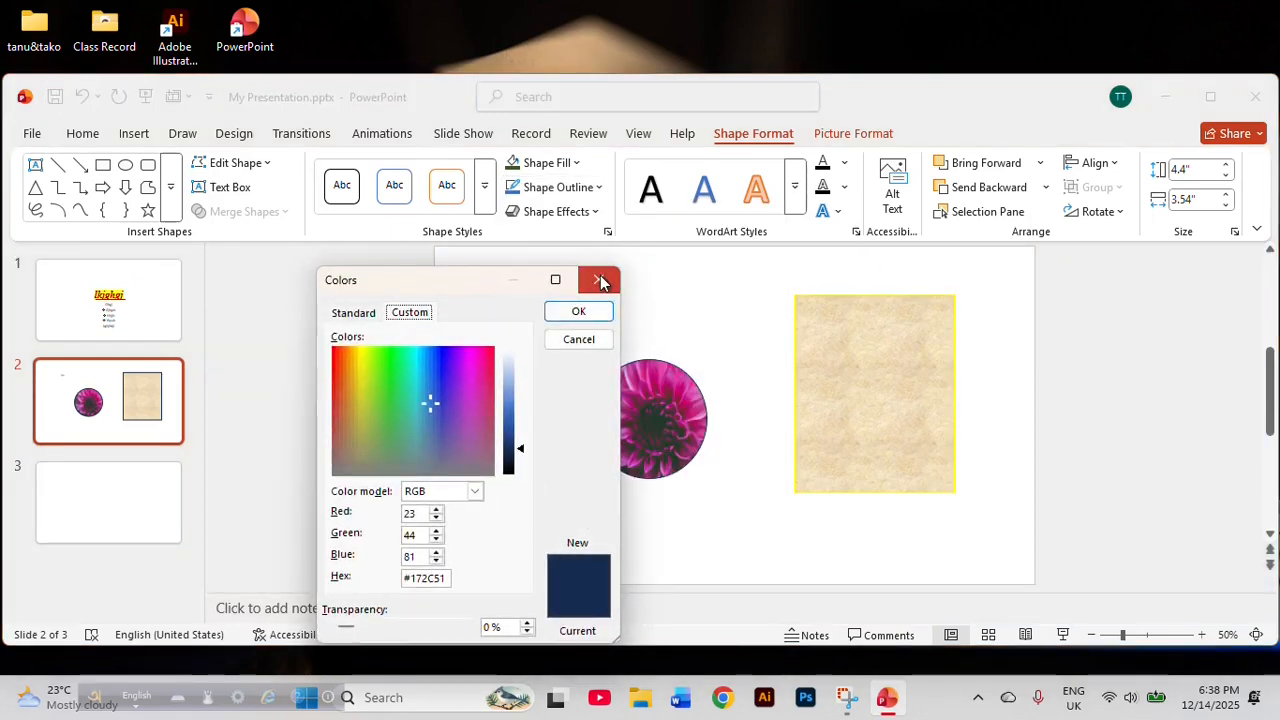
click(599, 277)
Open the detailed line settings for the rectangle's outline and set the line width to 3.25 pt.
click(594, 187)
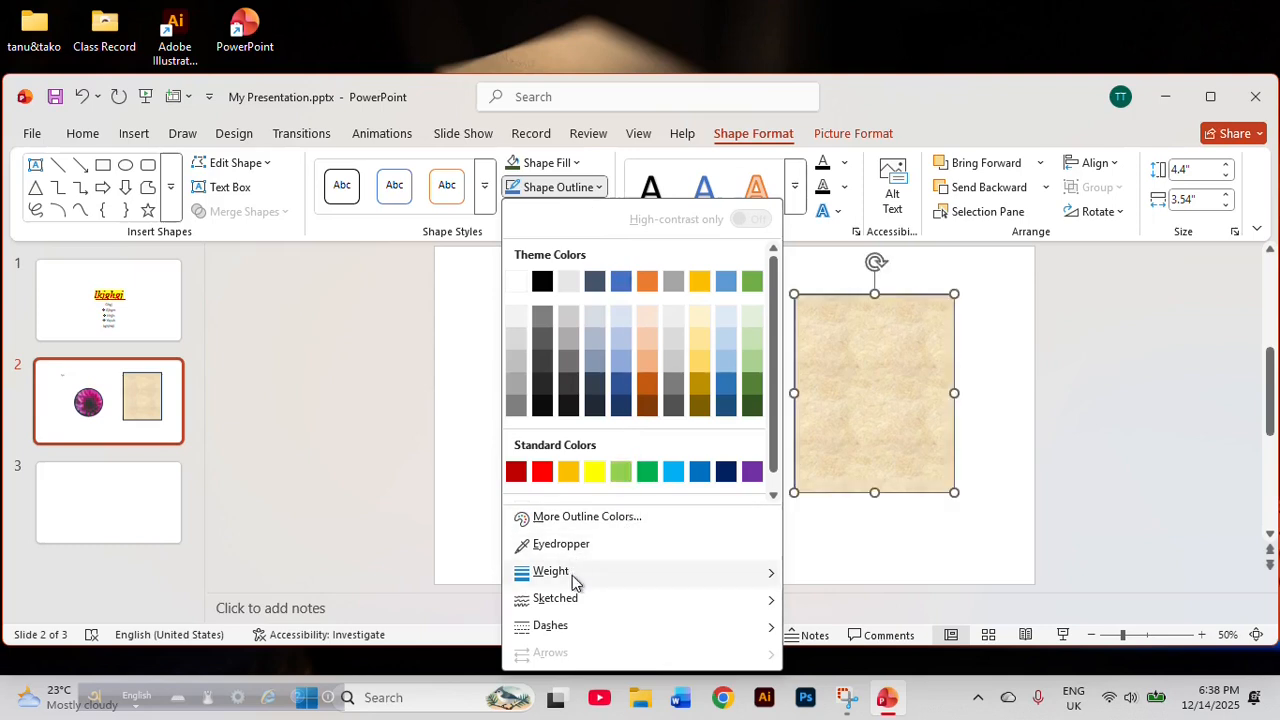
mouse_move(575, 583)
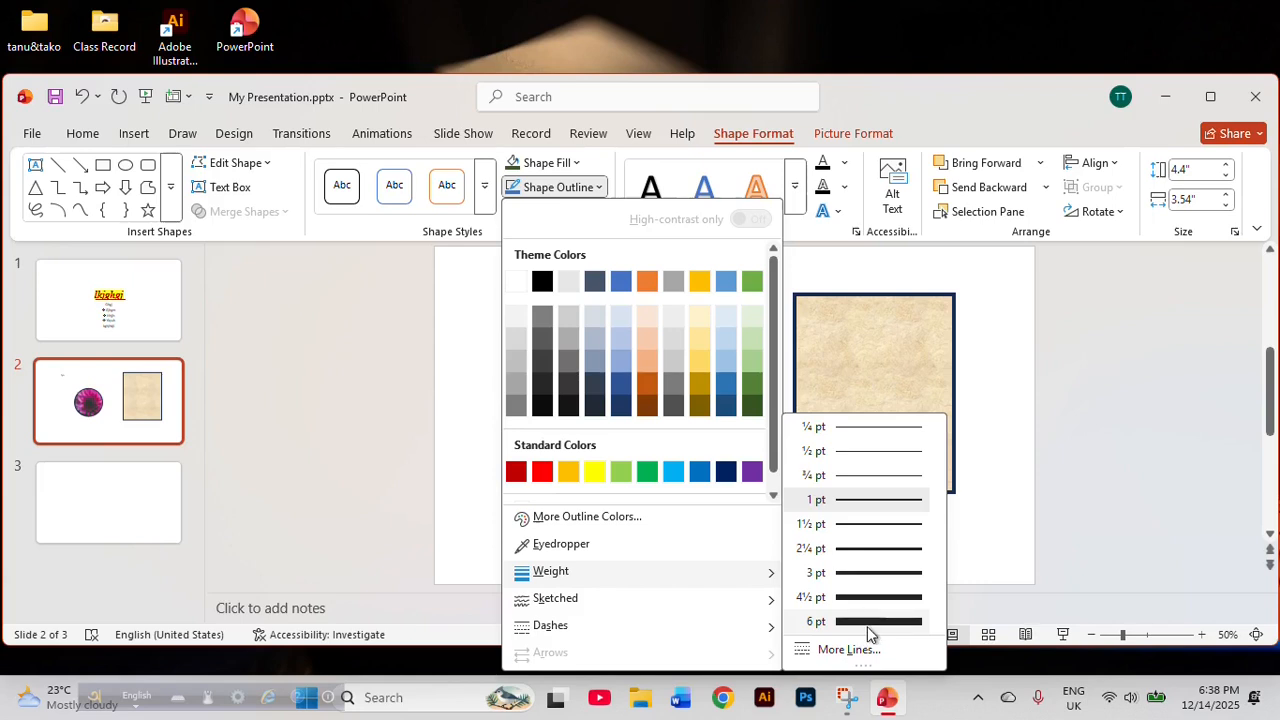
click(846, 650)
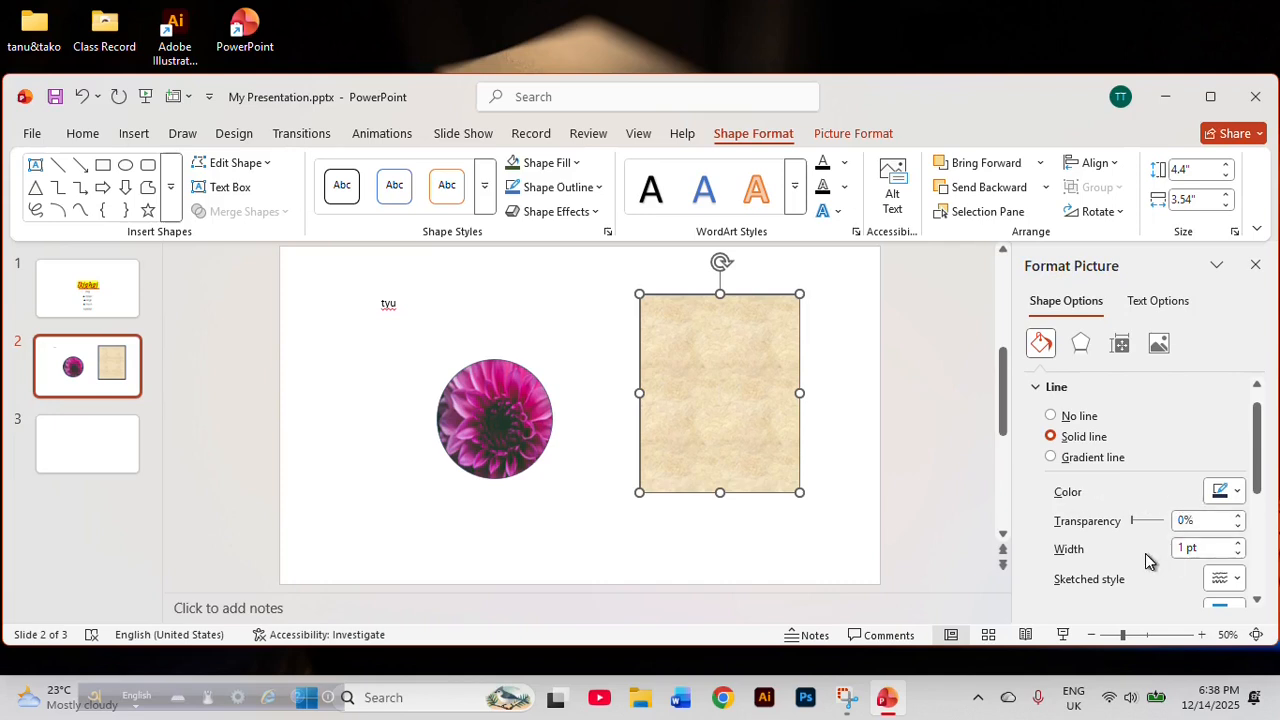
scroll(1160, 560, down, 2)
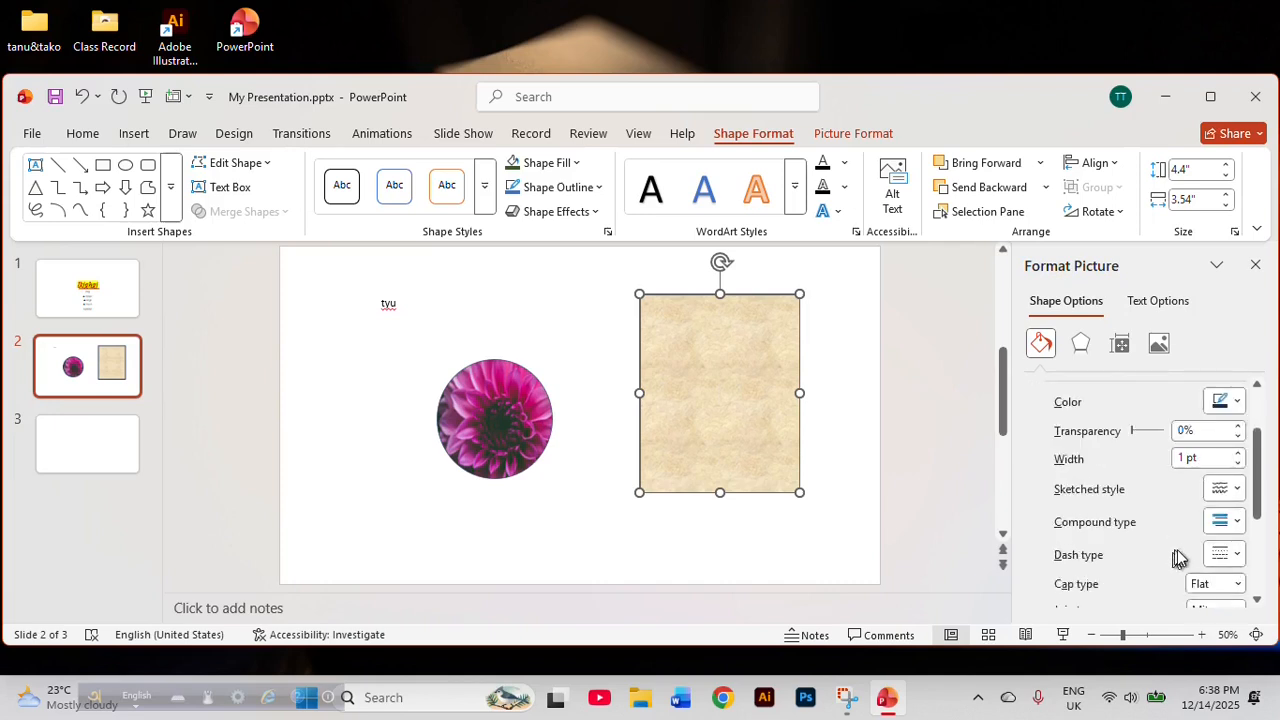
click(1239, 454)
click(1239, 454)
click(1239, 454)
click(1239, 454)
click(1239, 454)
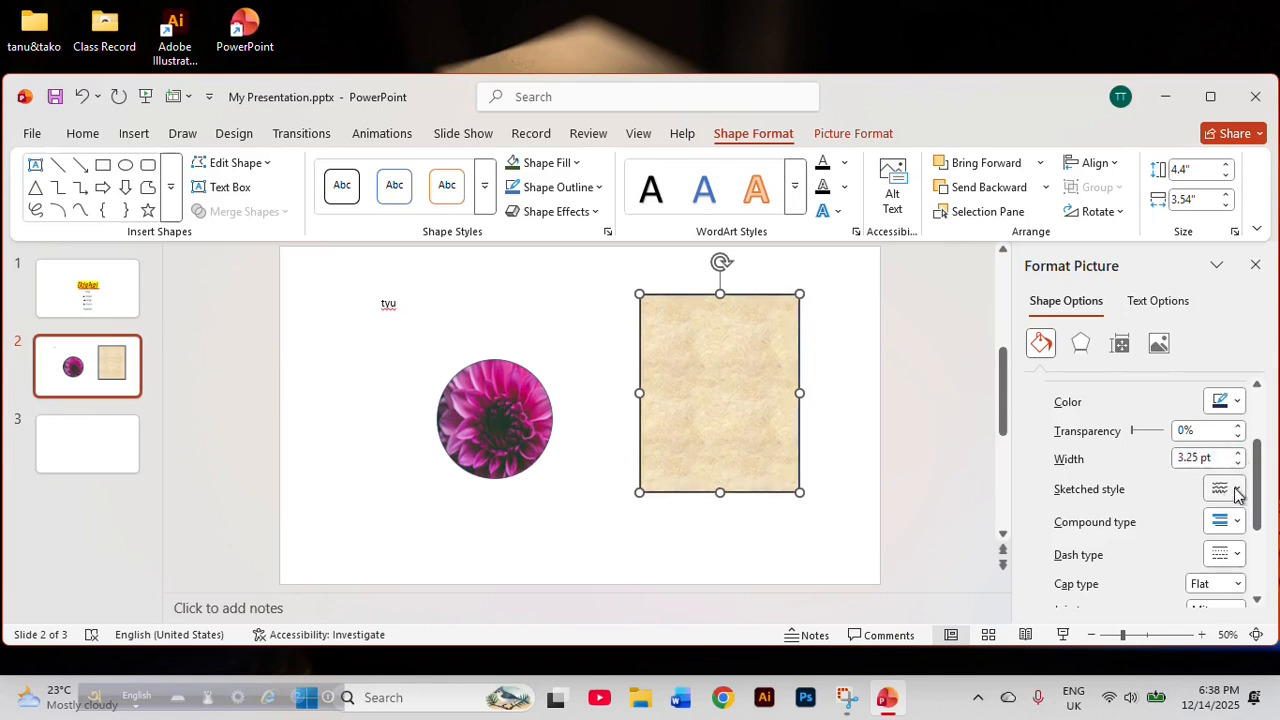
Look over the sketched style, compound type, dash type and remaining line options for the rectangle's outline and close the detailed settings.
click(1236, 489)
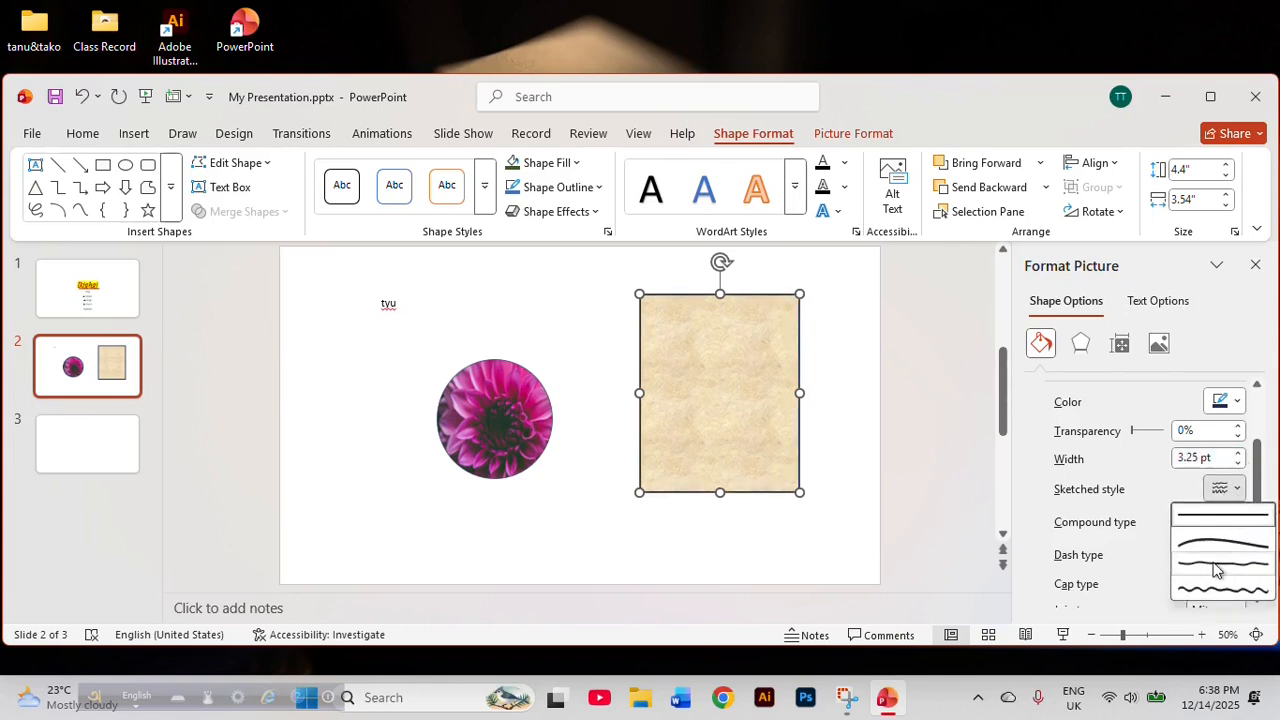
click(1137, 513)
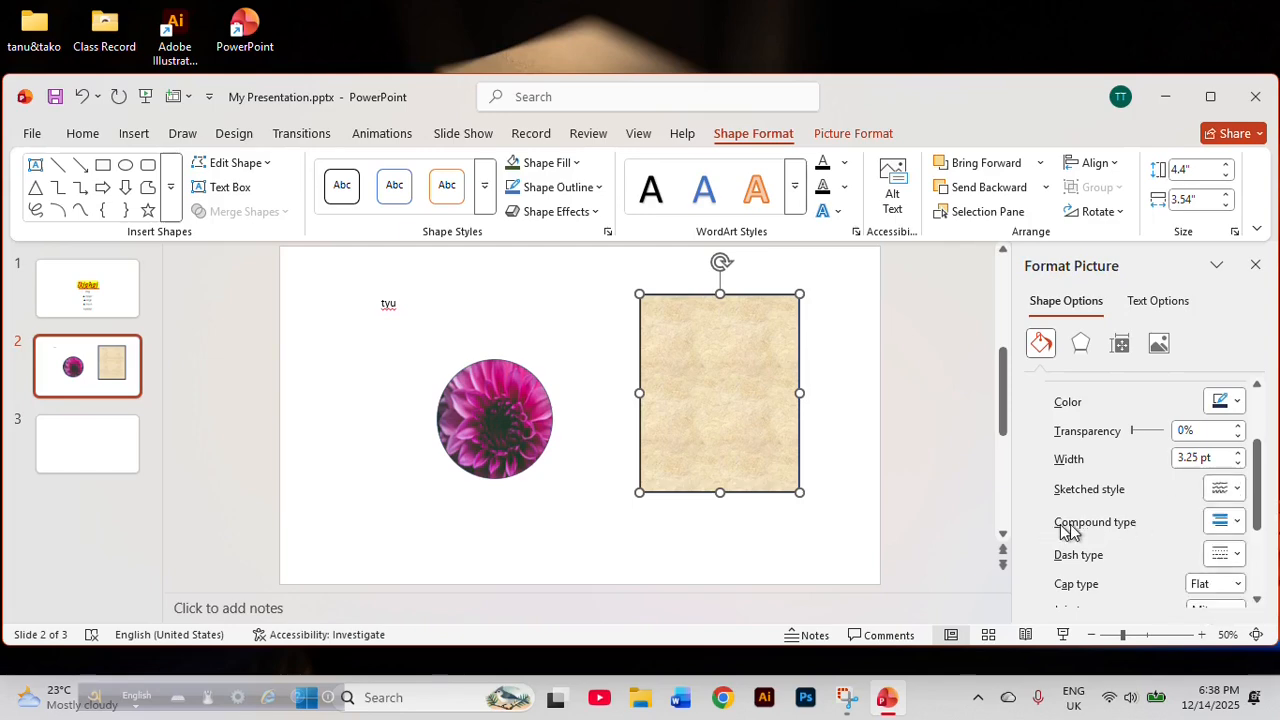
click(1236, 521)
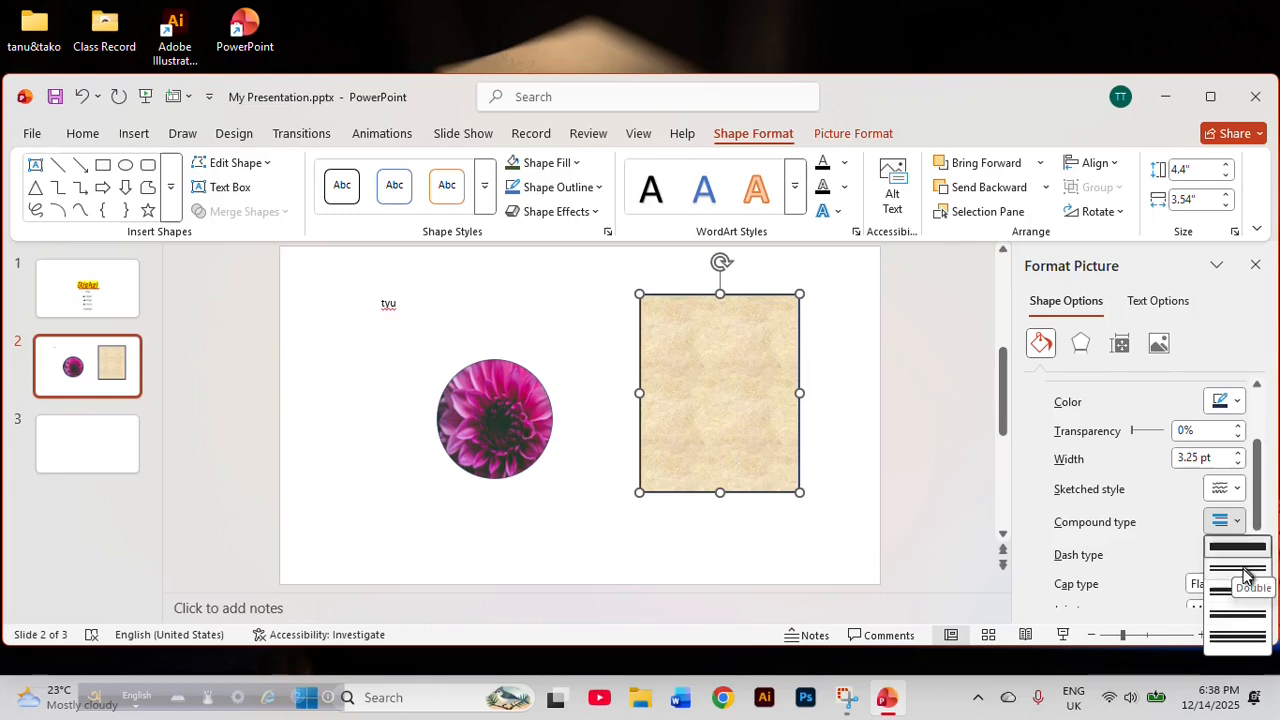
click(1143, 535)
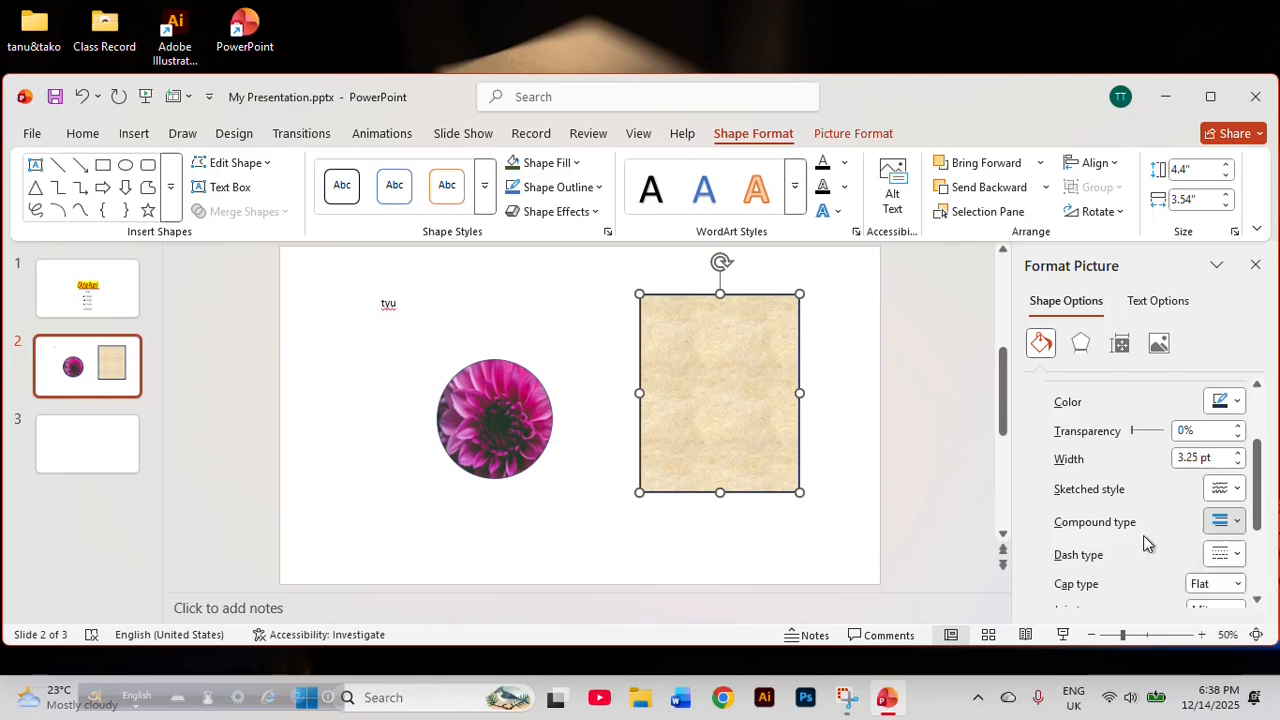
scroll(1158, 543, down, 2)
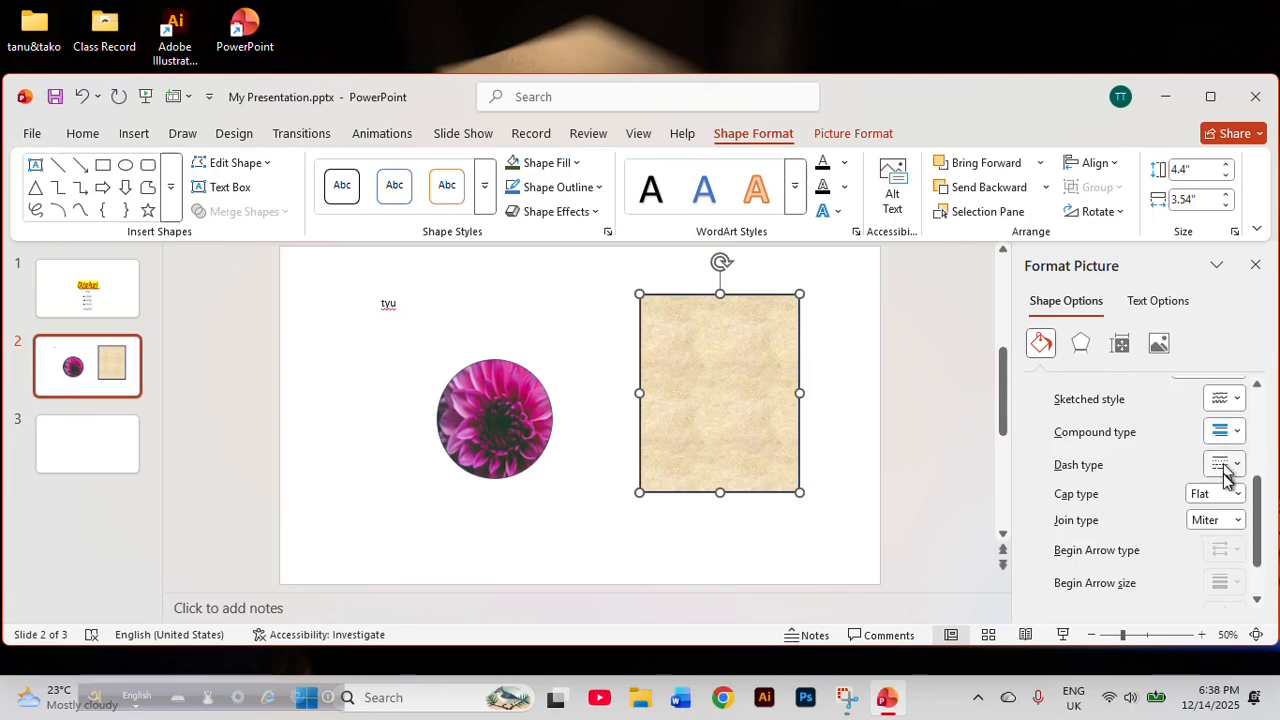
click(1233, 464)
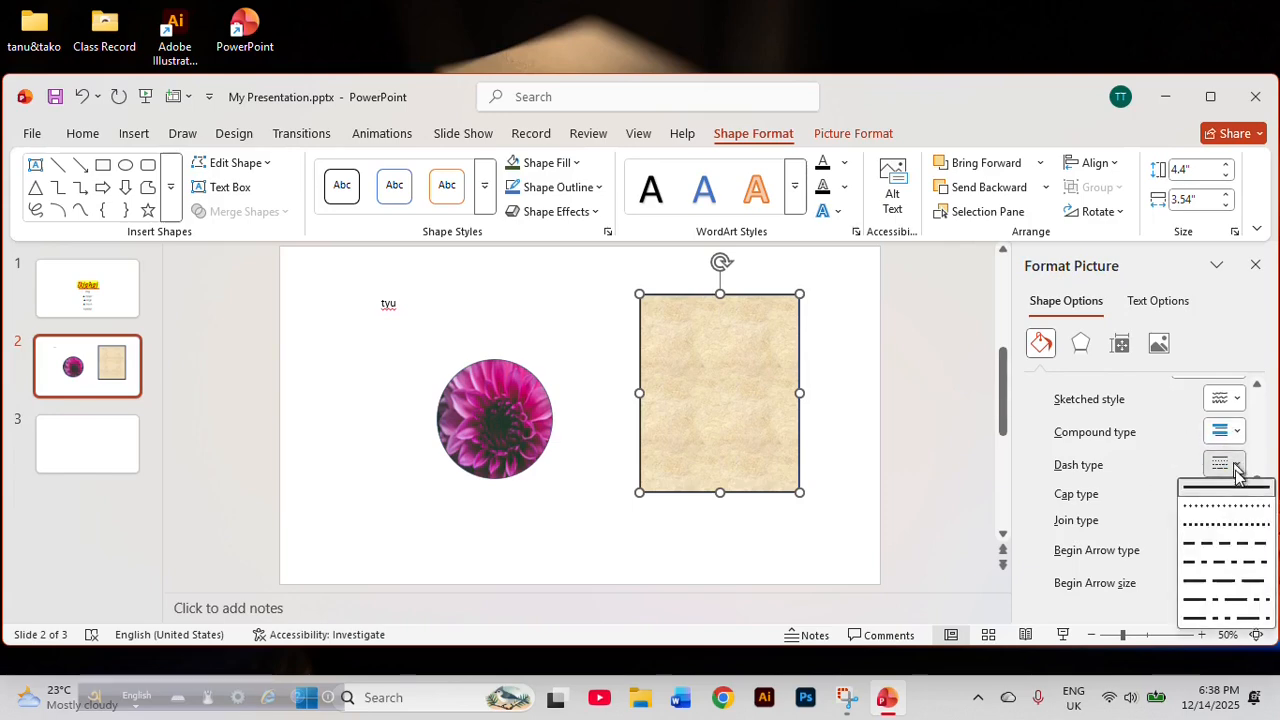
click(1229, 543)
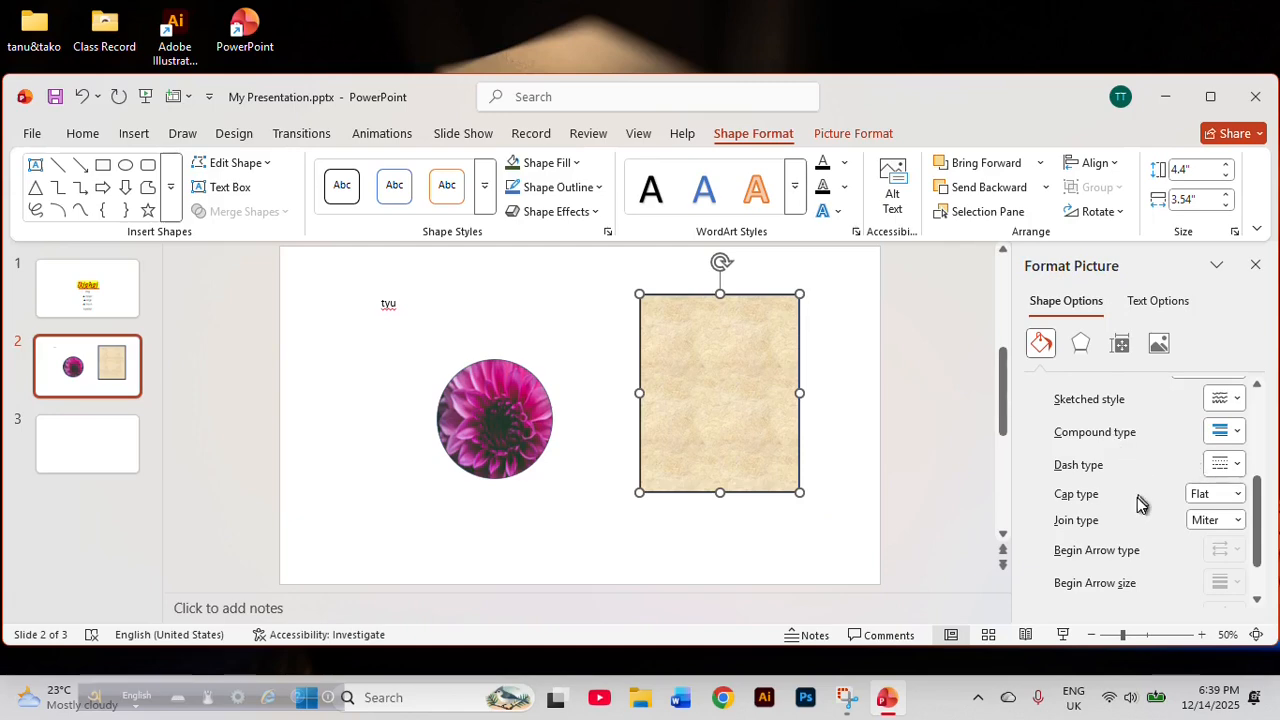
scroll(1140, 503, down, 2)
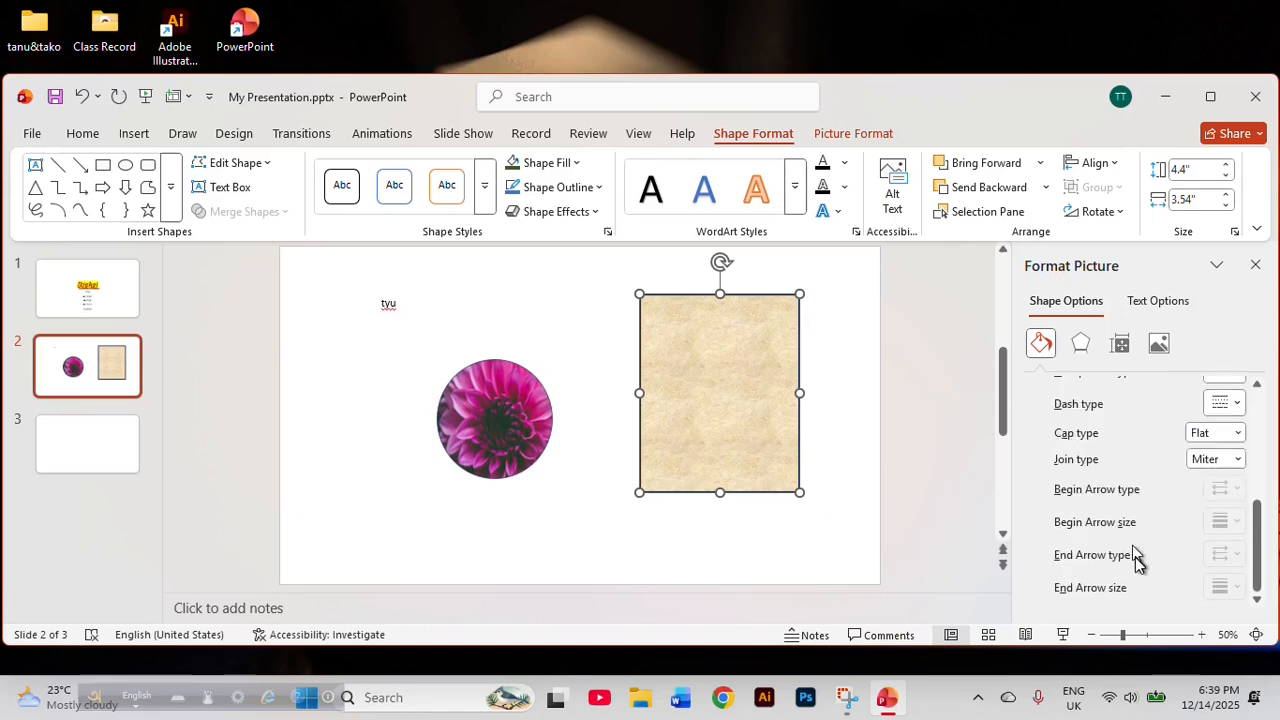
scroll(1137, 565, up, 2)
scroll(1137, 568, up, 4)
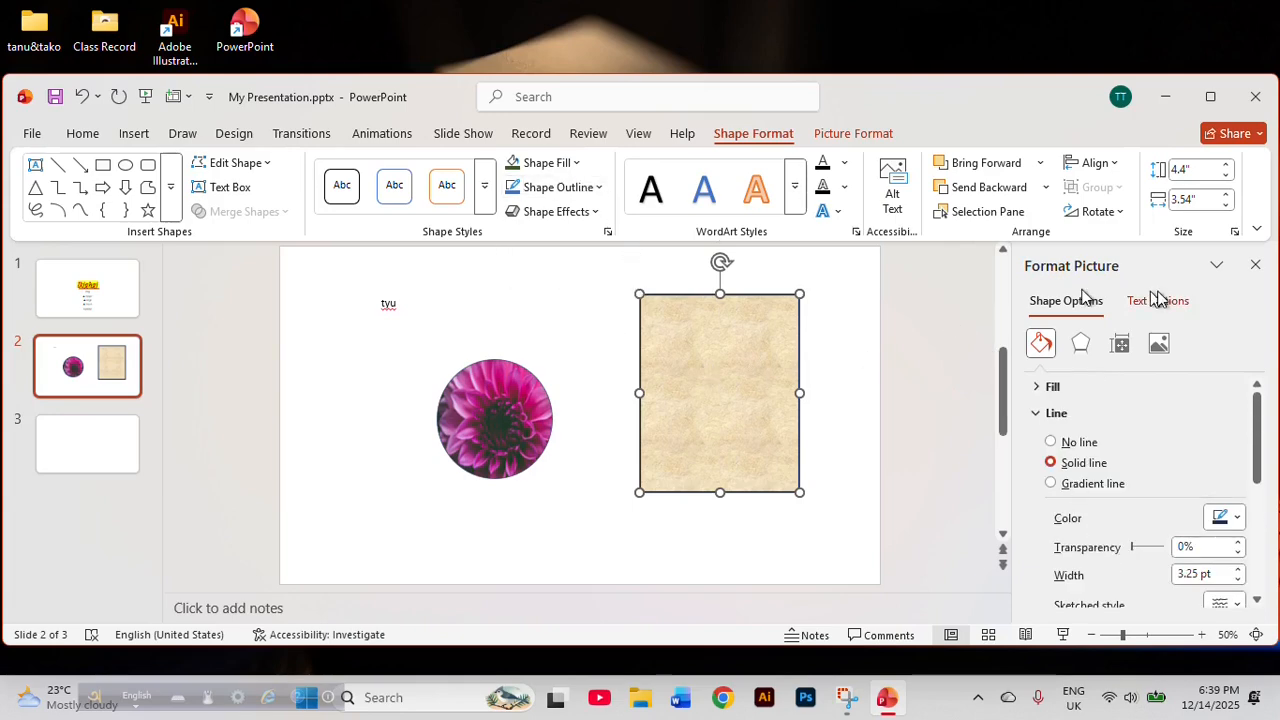
click(1255, 264)
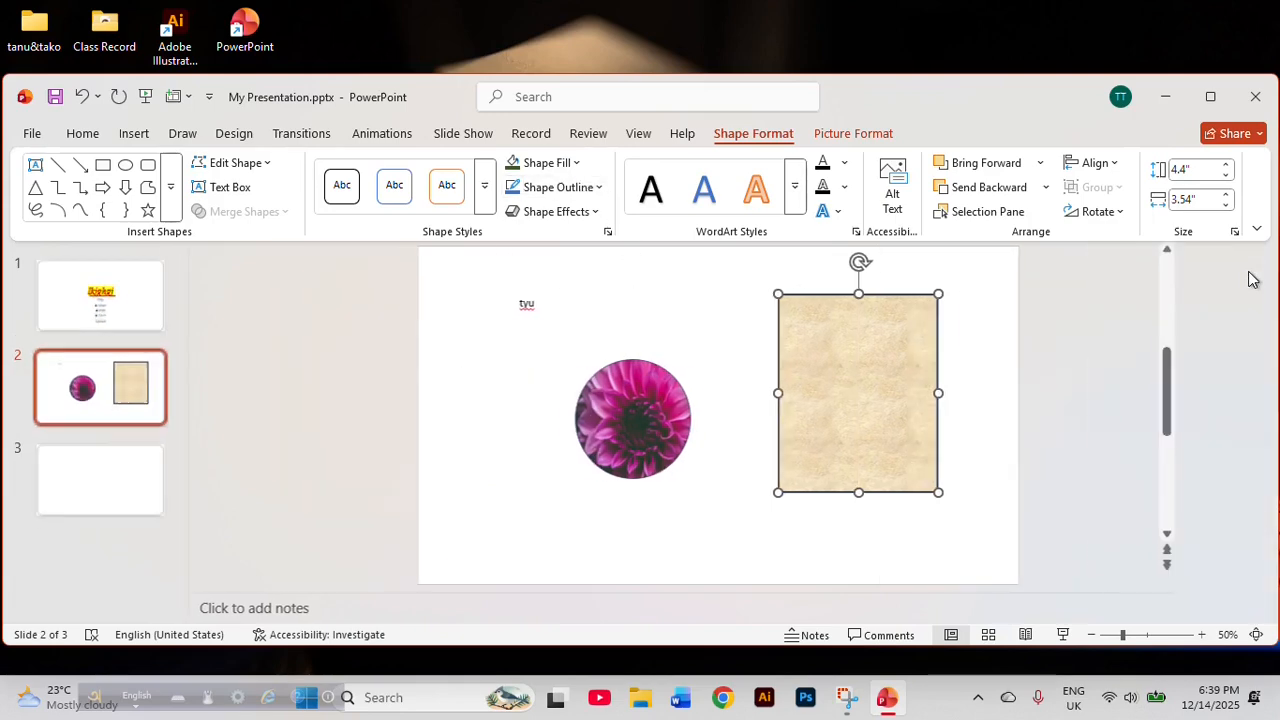
Look over the outline weight and dash choices for the rectangle without picking one, and keep the rectangle selected.
click(561, 187)
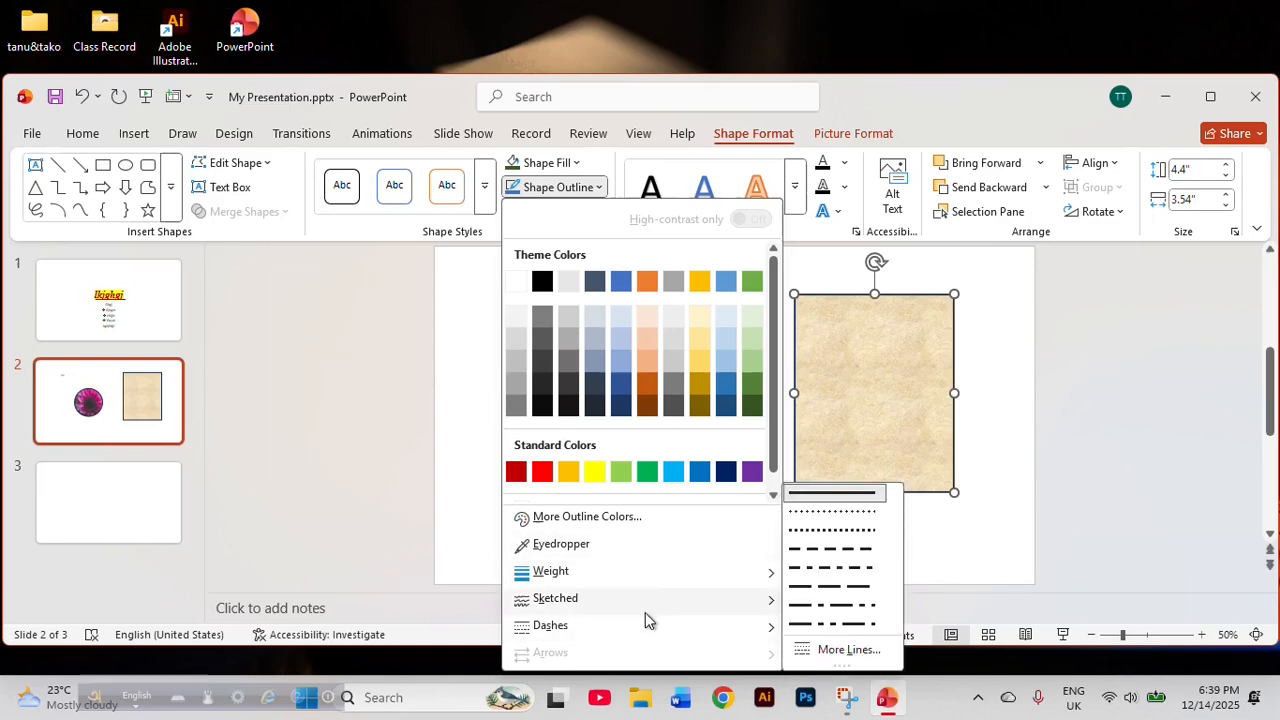
mouse_move(677, 574)
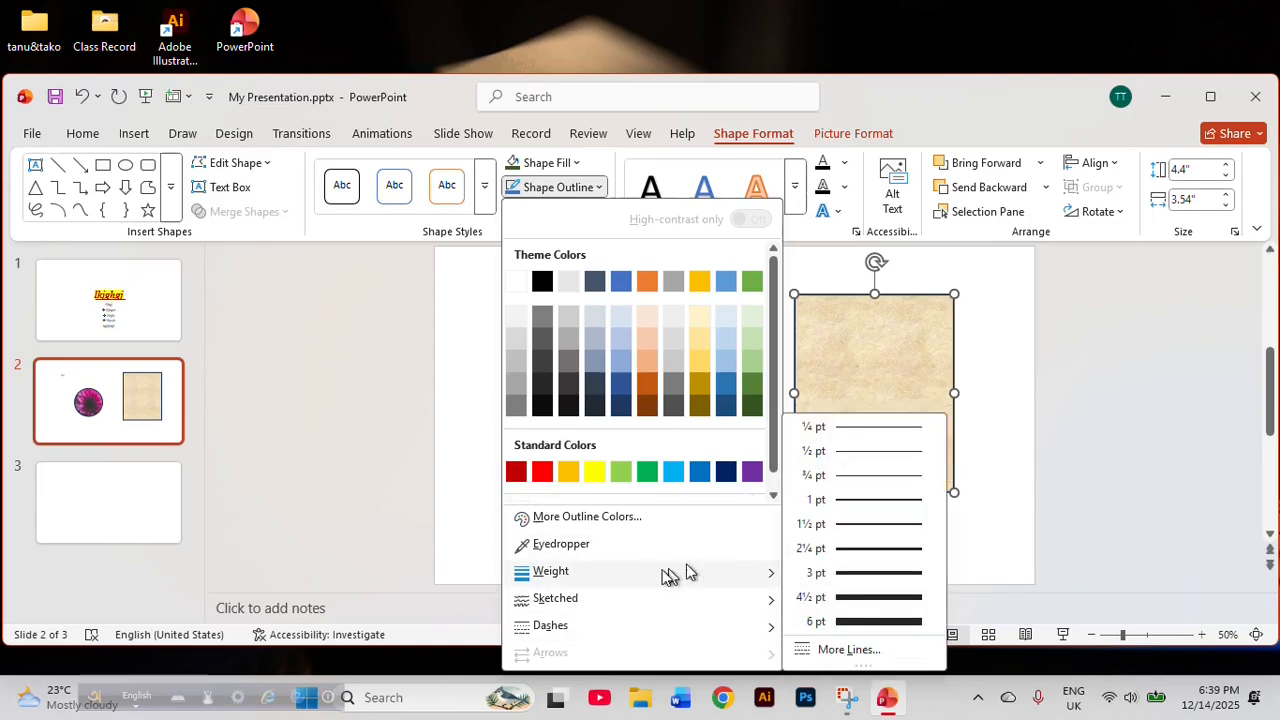
click(235, 258)
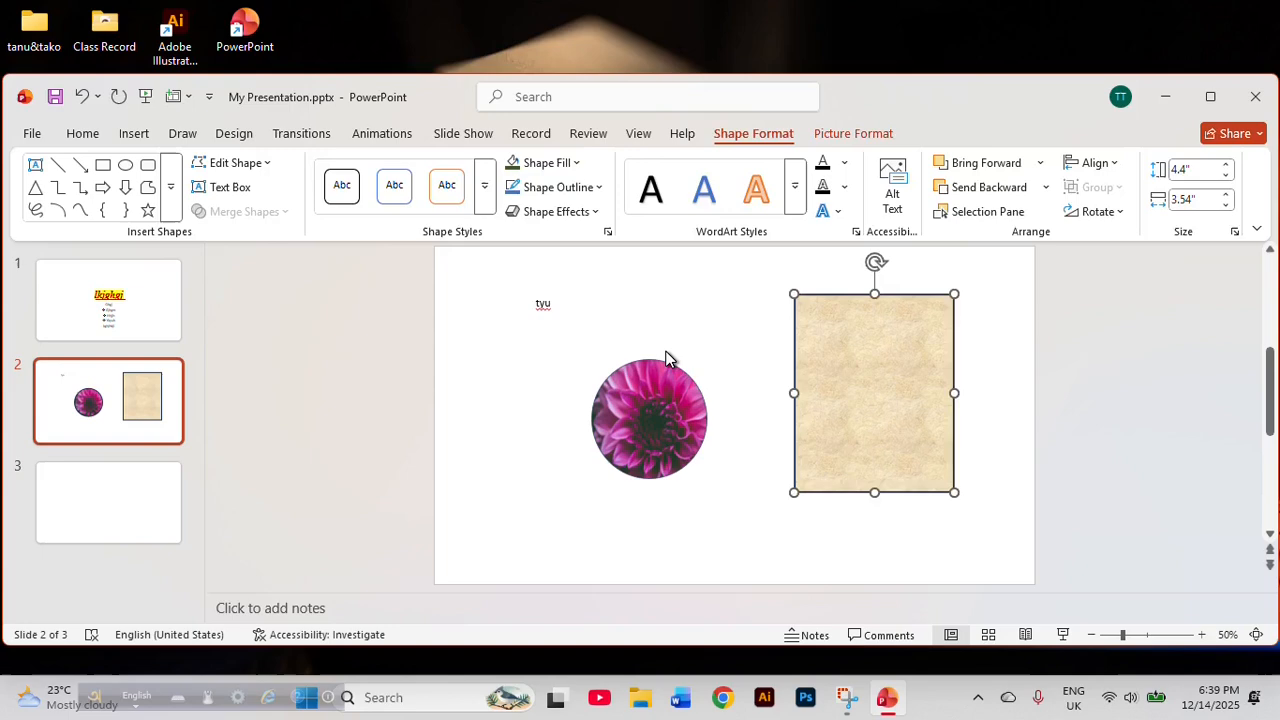
click(705, 350)
click(898, 376)
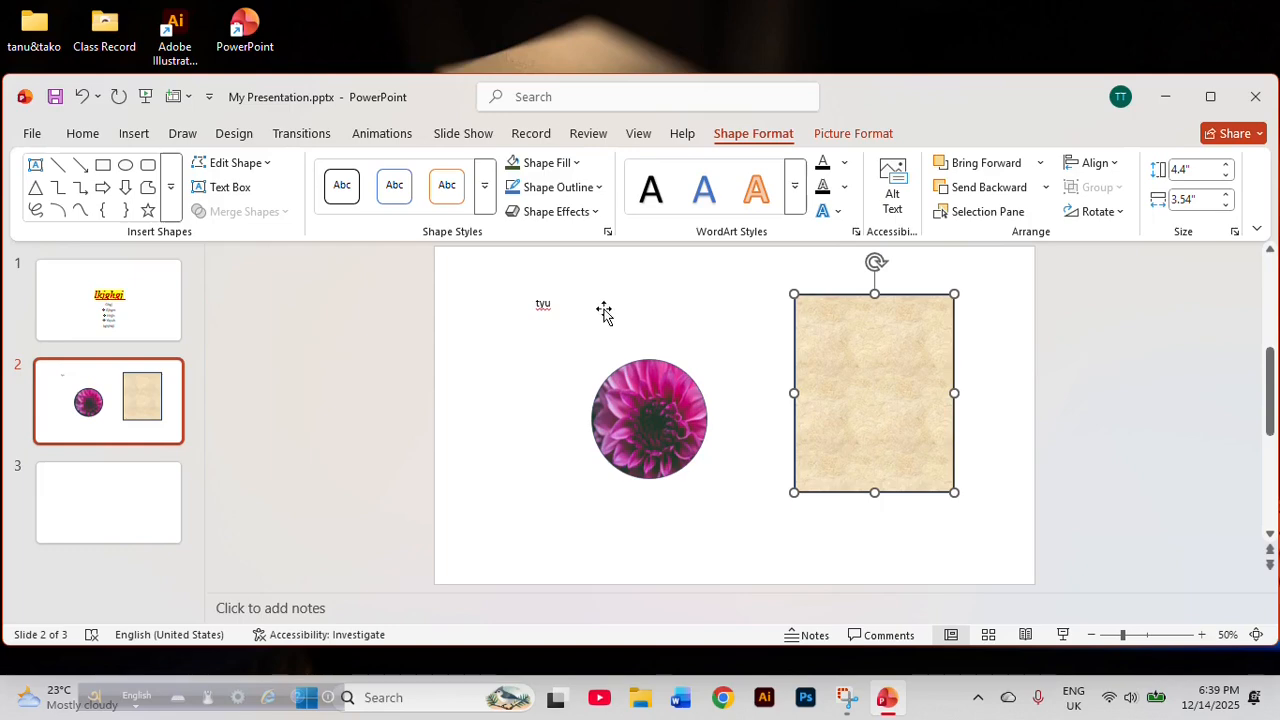
Apply the blue gradient WordArt style with reflection to the text "tyu" and set its text fill to a dark gray-brown theme shade.
click(571, 309)
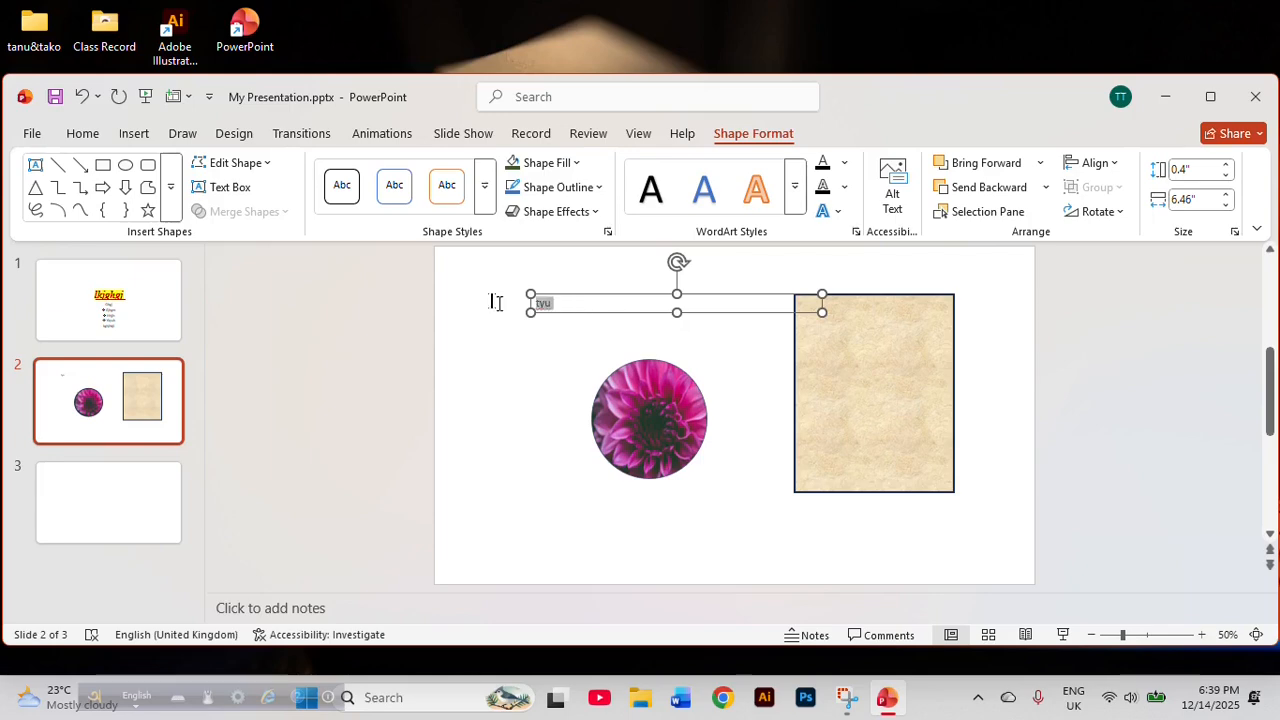
click(795, 187)
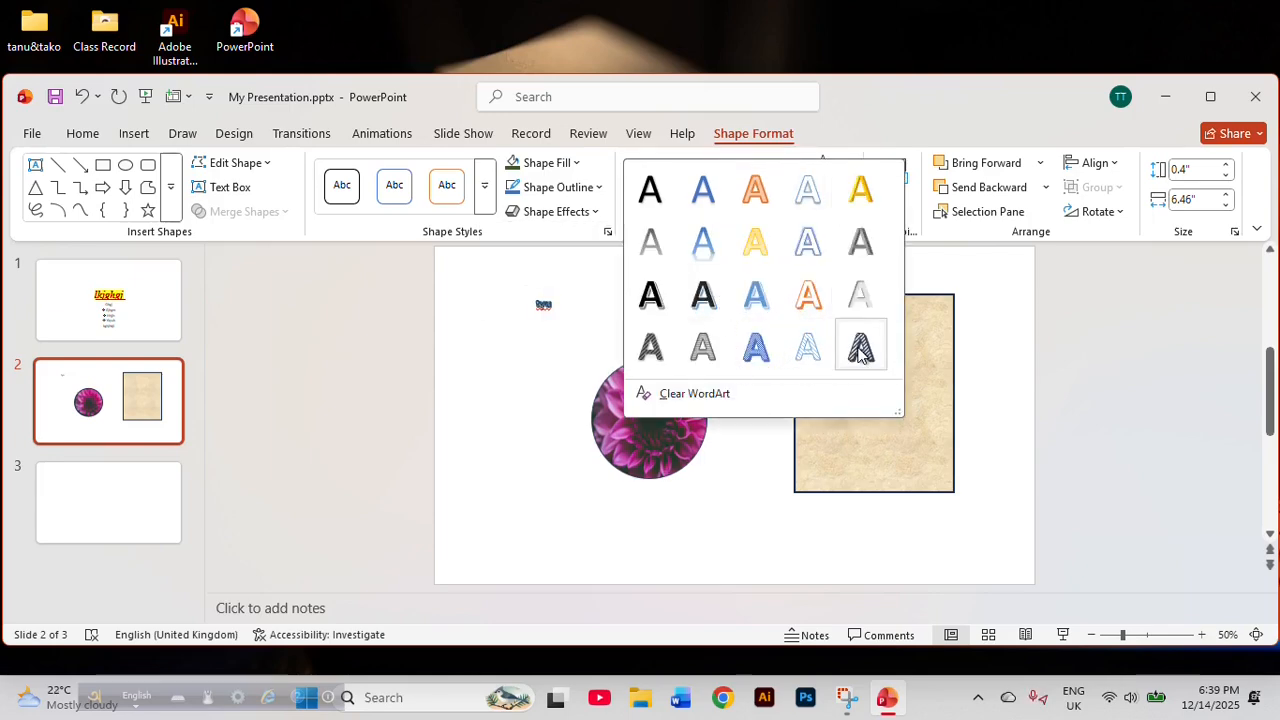
click(703, 242)
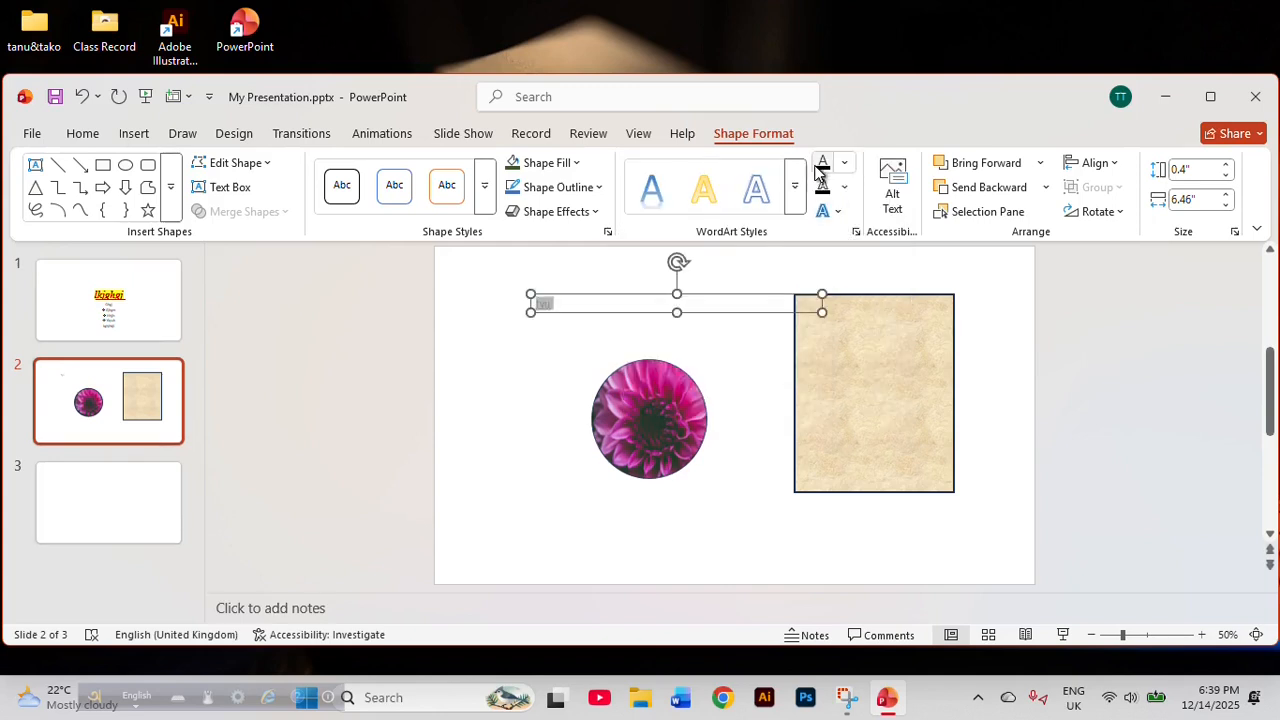
click(845, 164)
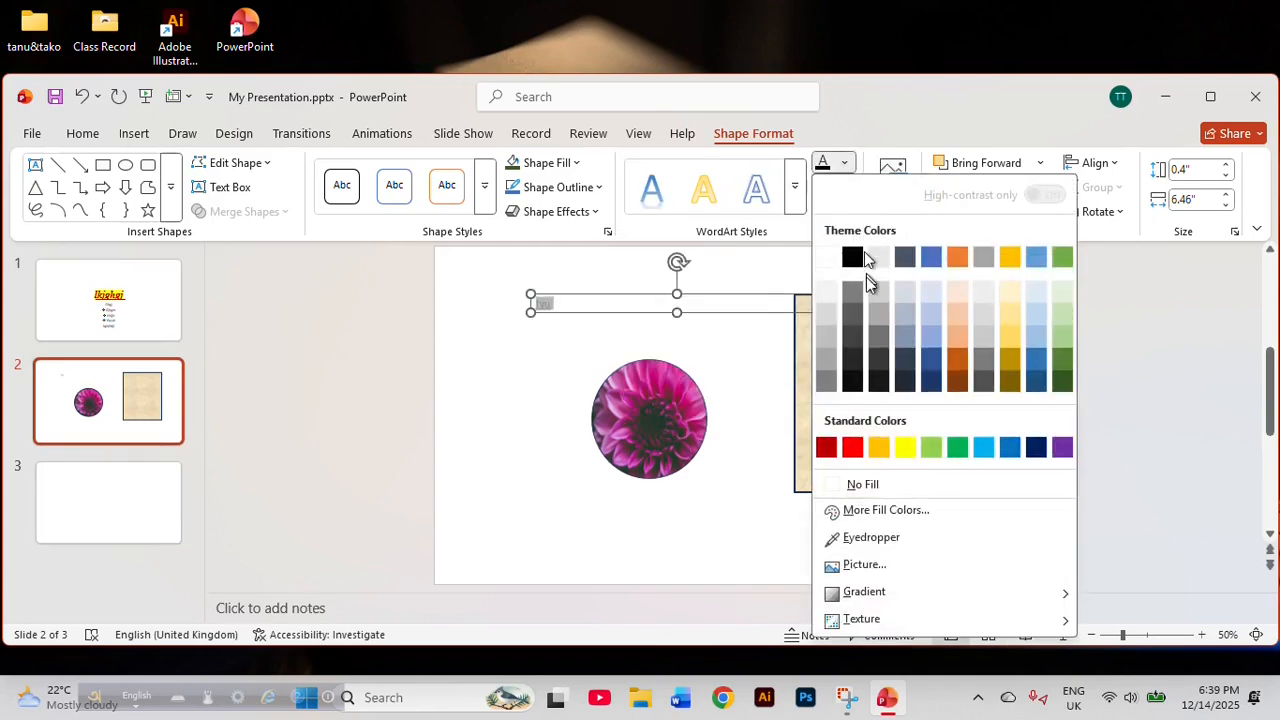
click(880, 368)
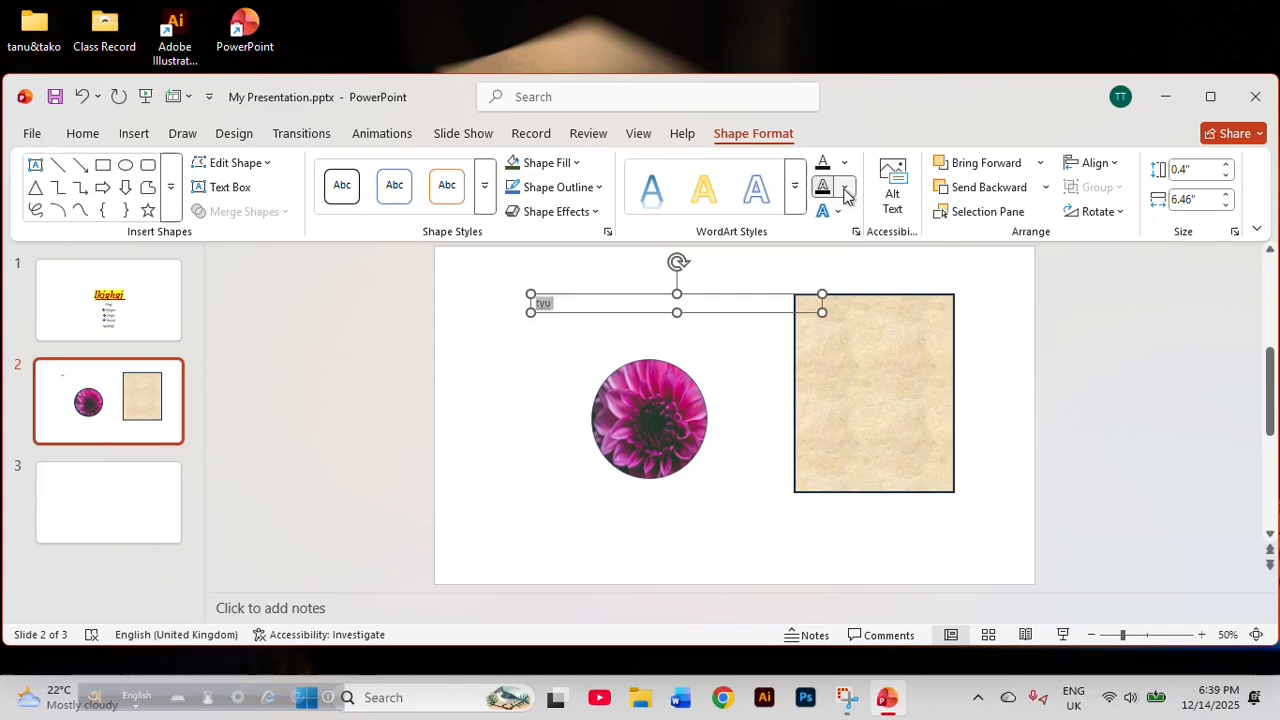